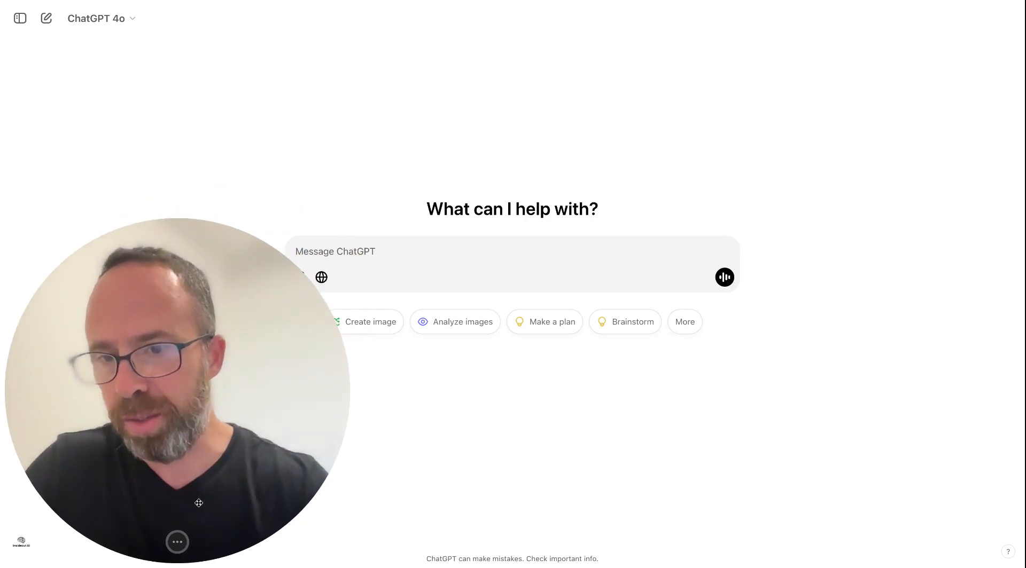
- Open the Explore GPTs catalogue
left_click(174, 544)
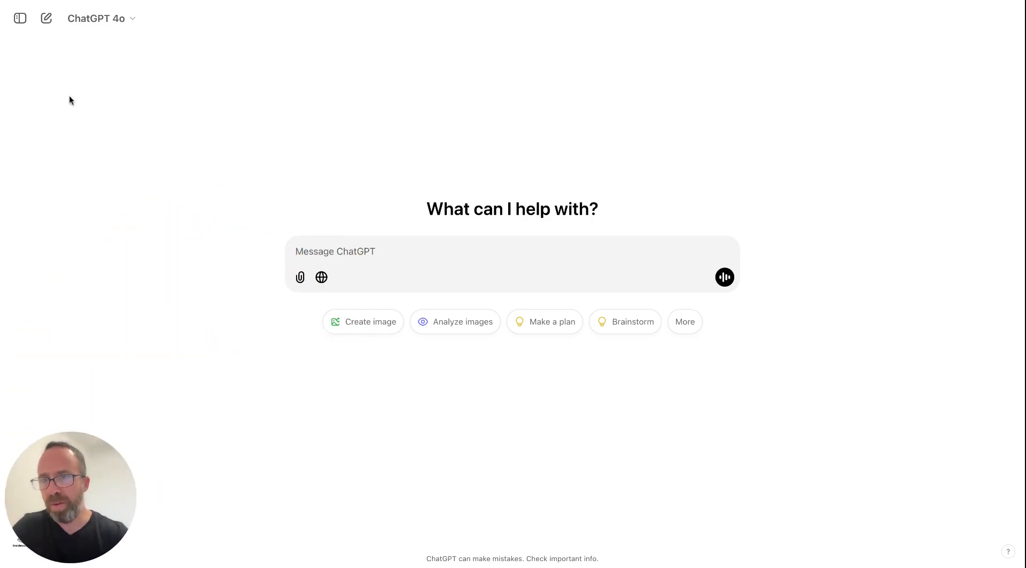
left_click(20, 18)
left_click(83, 244)
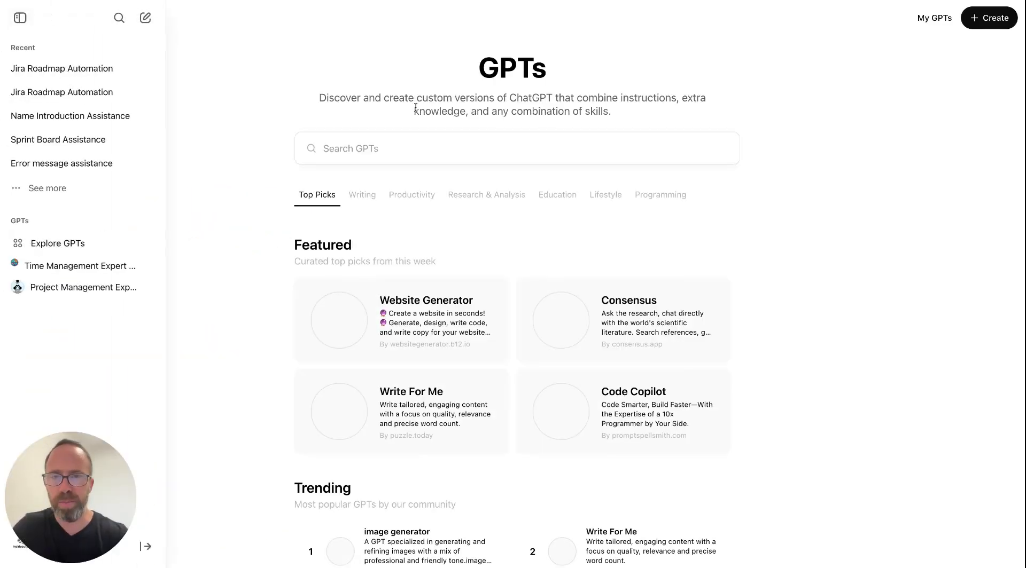
- Search the GPT catalogue for "project management expert"
left_click(421, 143)
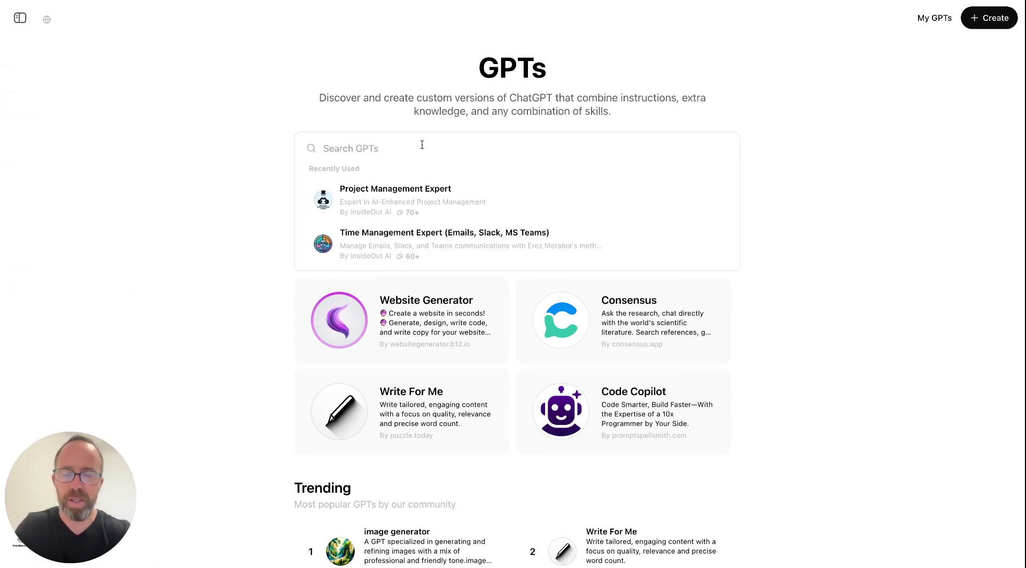
type("project managment")
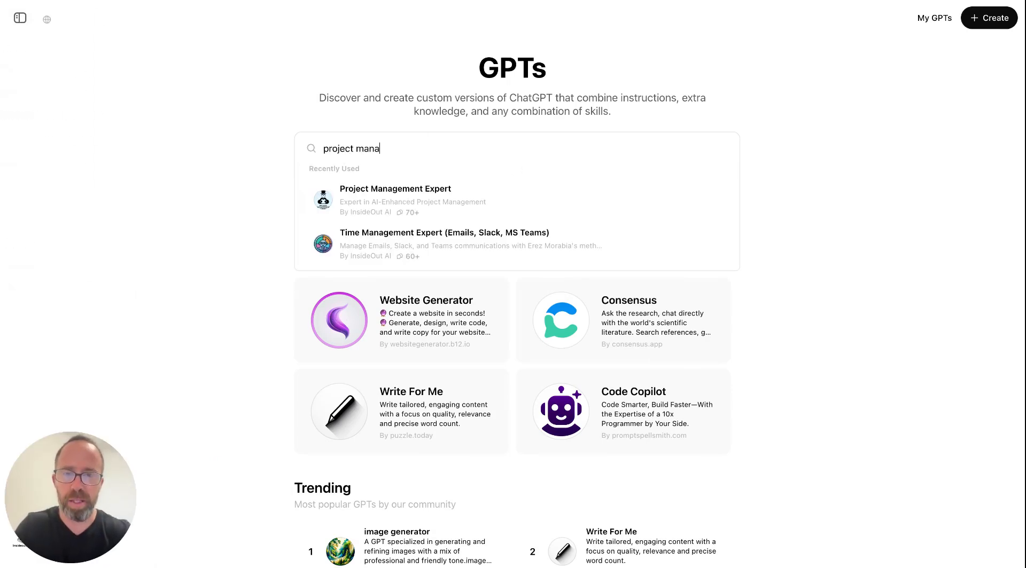
key("BackSpace")
key("BackSpace")
key("BackSpace")
key("BackSpace")
type("ement ep")
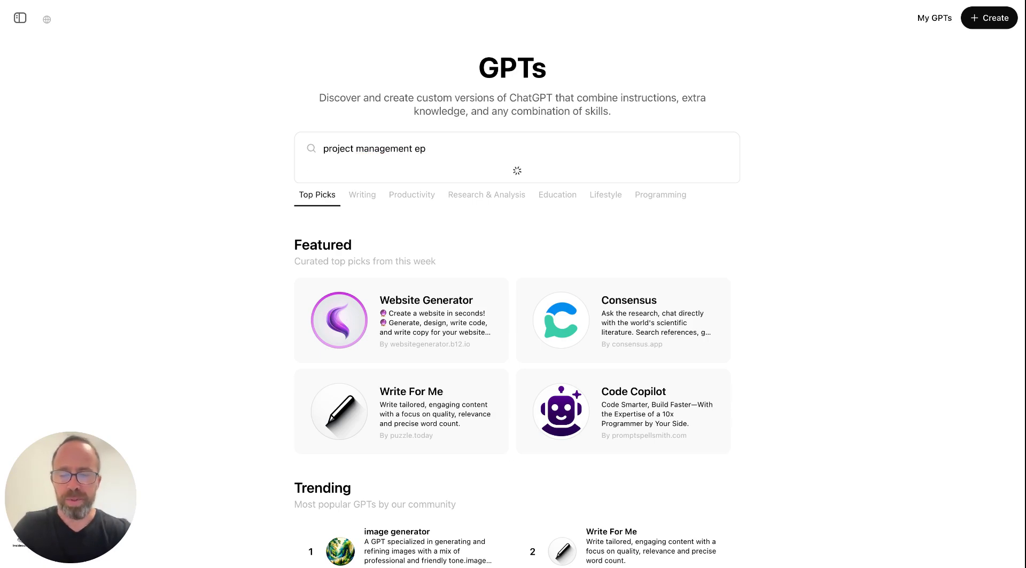
key("BackSpace")
type("xpert")
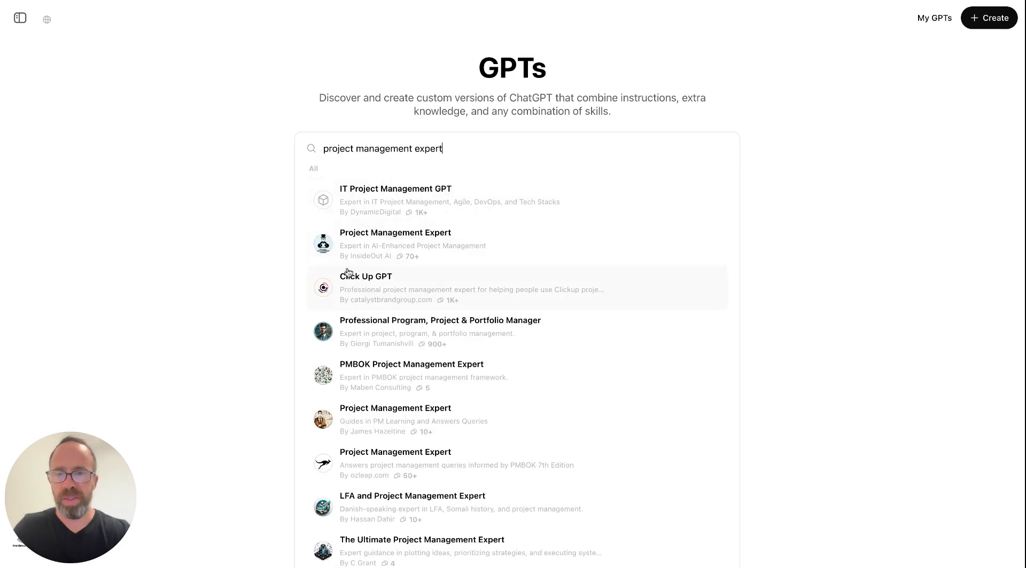
- Open the Project Management Expert GPT by InsideOut AI and ask its suggested question about creating Jira automation for roadmap management
left_click(386, 249)
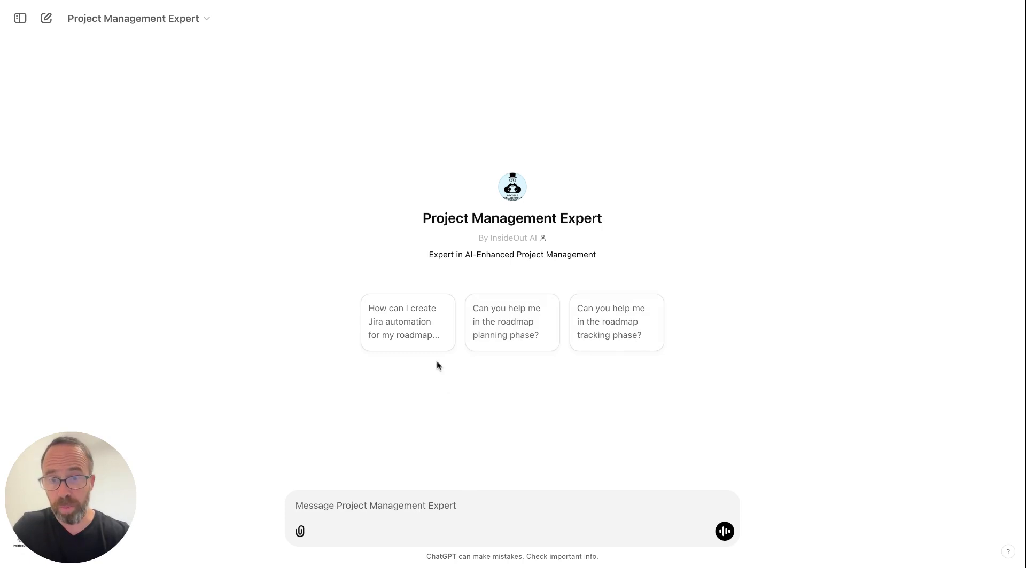
left_click(428, 321)
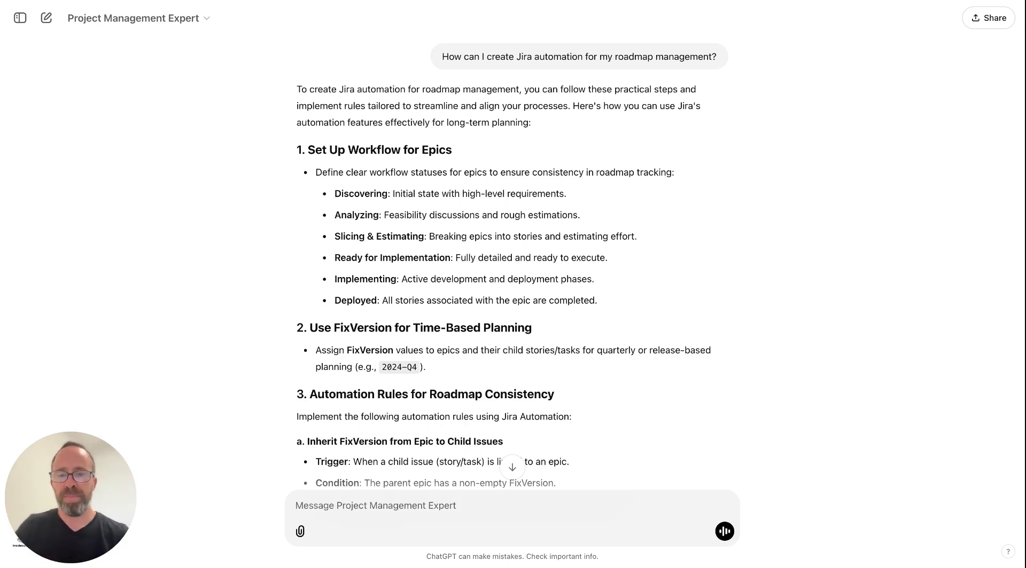
- Examine the reply's automation rules for FixVersion handling and story point roll-up, and read on to its closing section
scroll(511, 257, "down", 4)
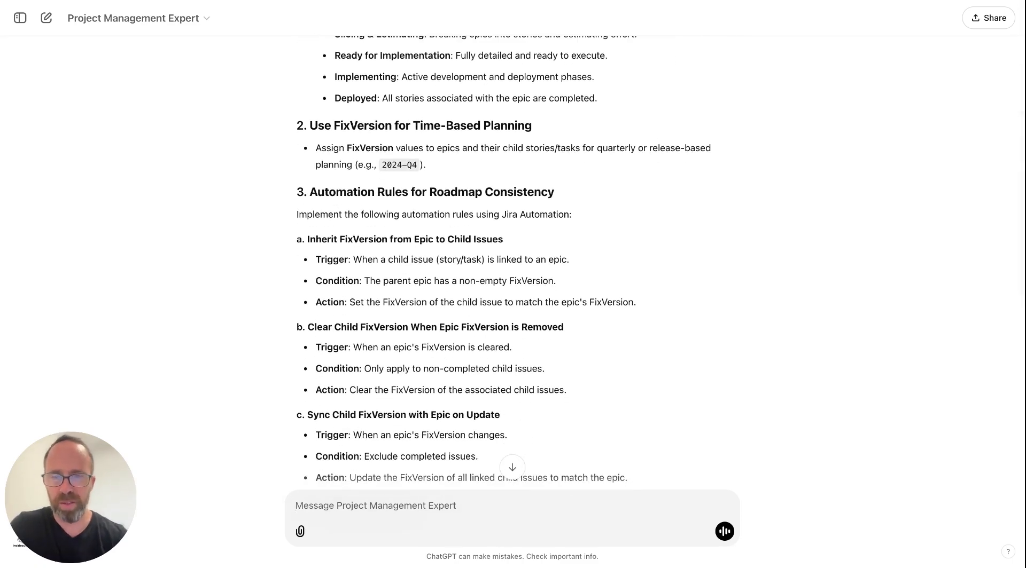
triple_click(342, 239)
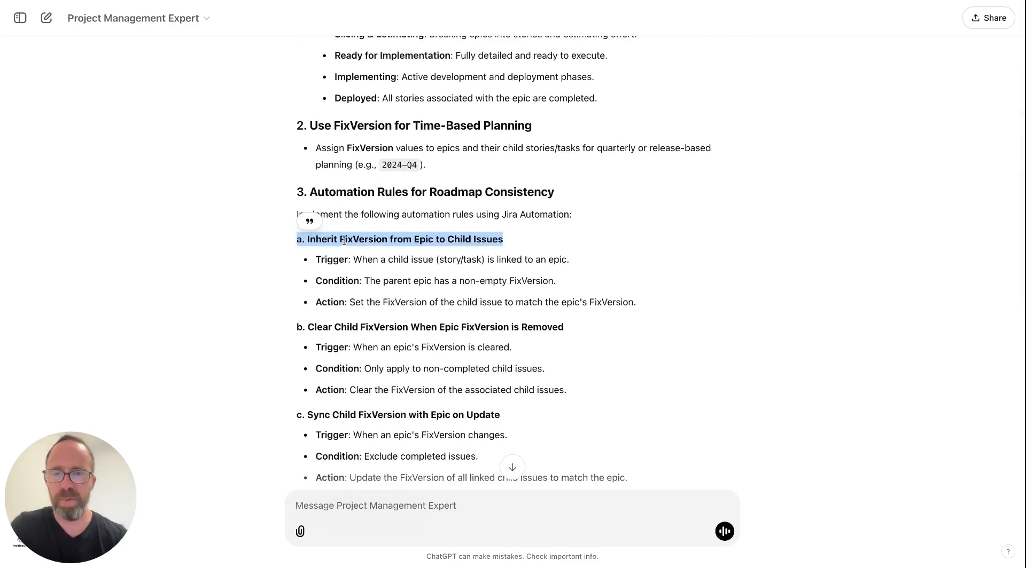
triple_click(345, 327)
scroll(344, 321, "down", 4)
double_click(382, 234)
triple_click(353, 321)
scroll(398, 377, "down", 1)
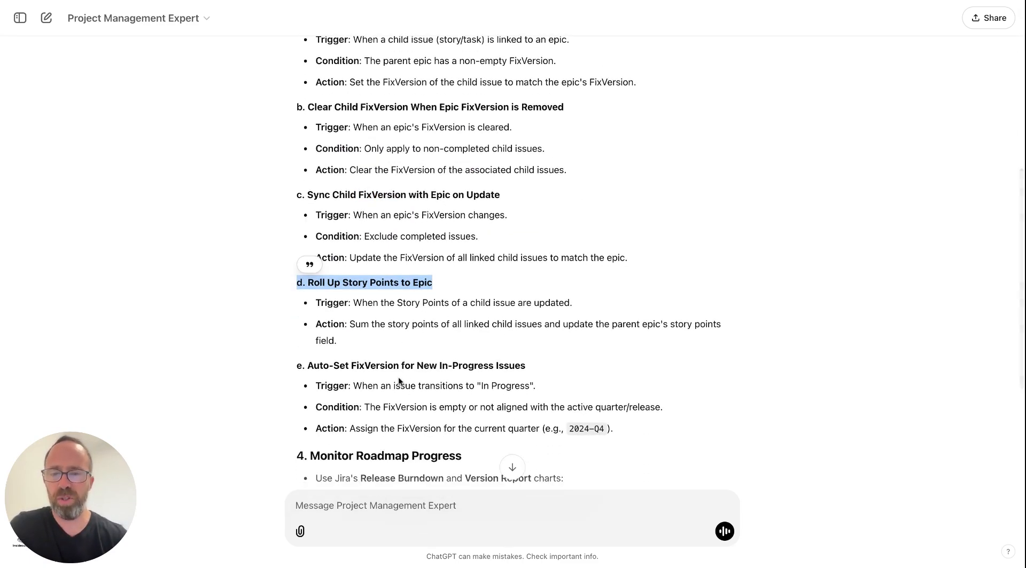
scroll(398, 377, "down", 8)
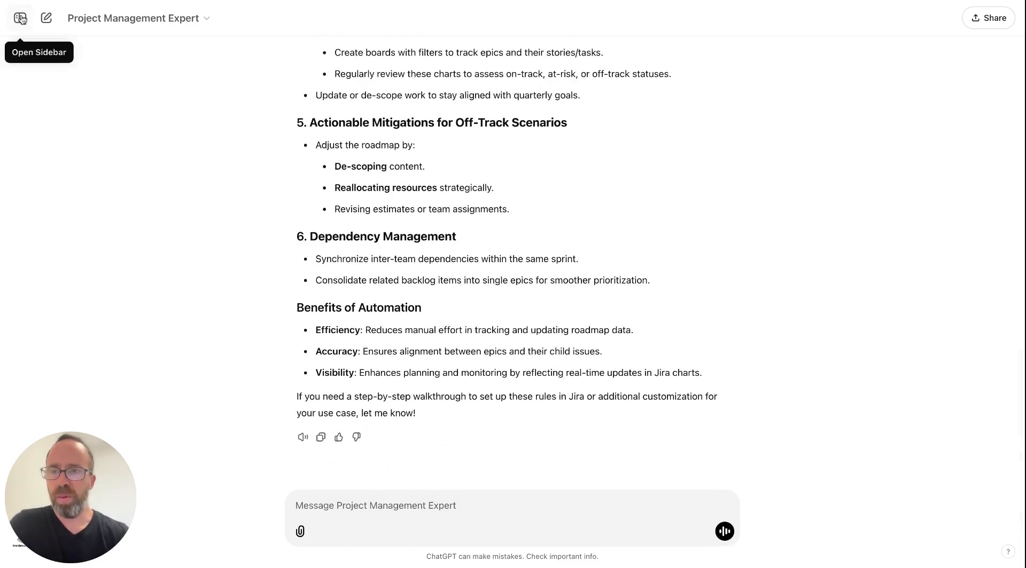
- Start a new chat with the Project Management Expert GPT and ask its suggested question "Can you help me in the roadmap planning phase?"
left_click(47, 19)
left_click(20, 18)
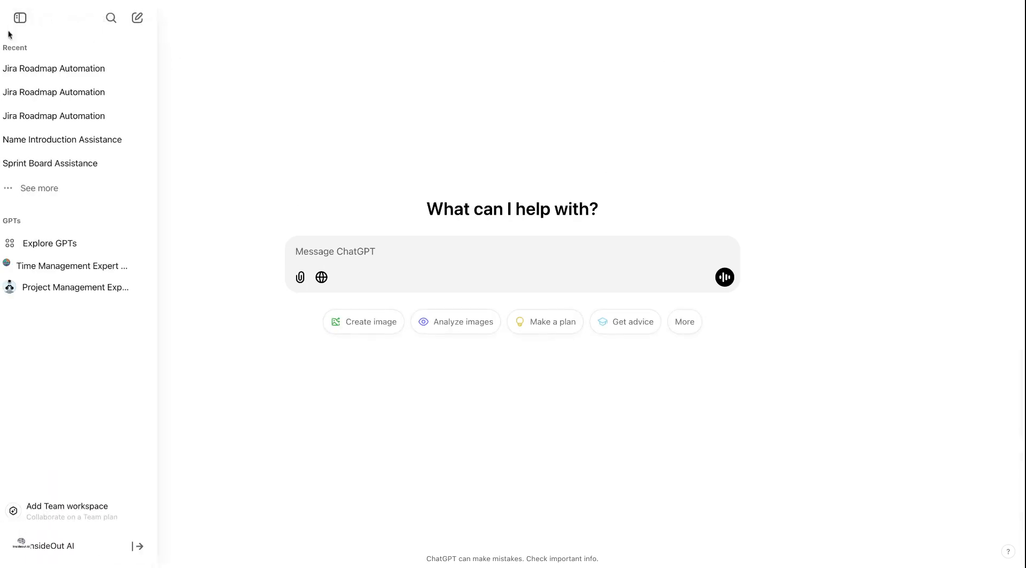
left_click(79, 288)
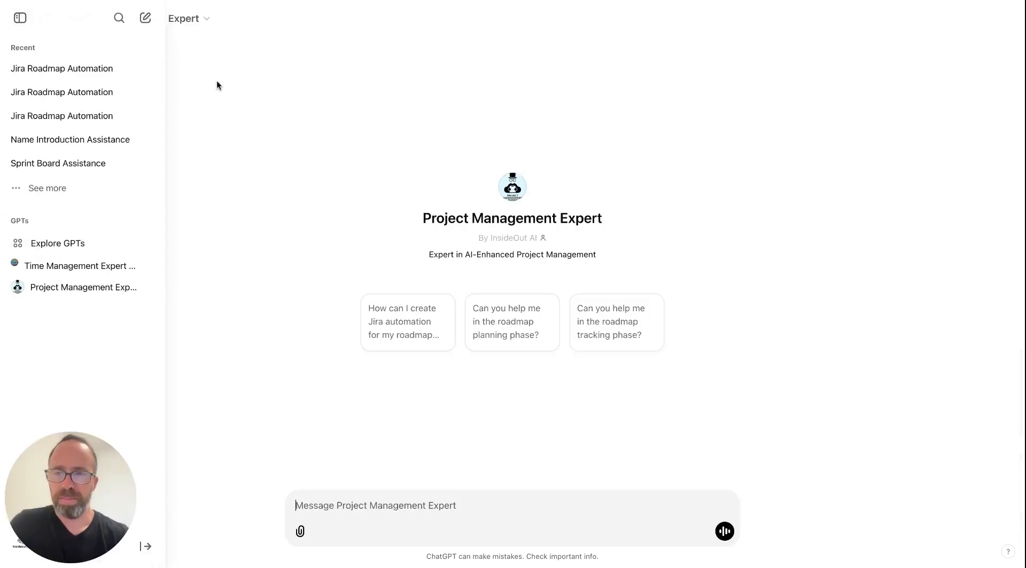
left_click(524, 312)
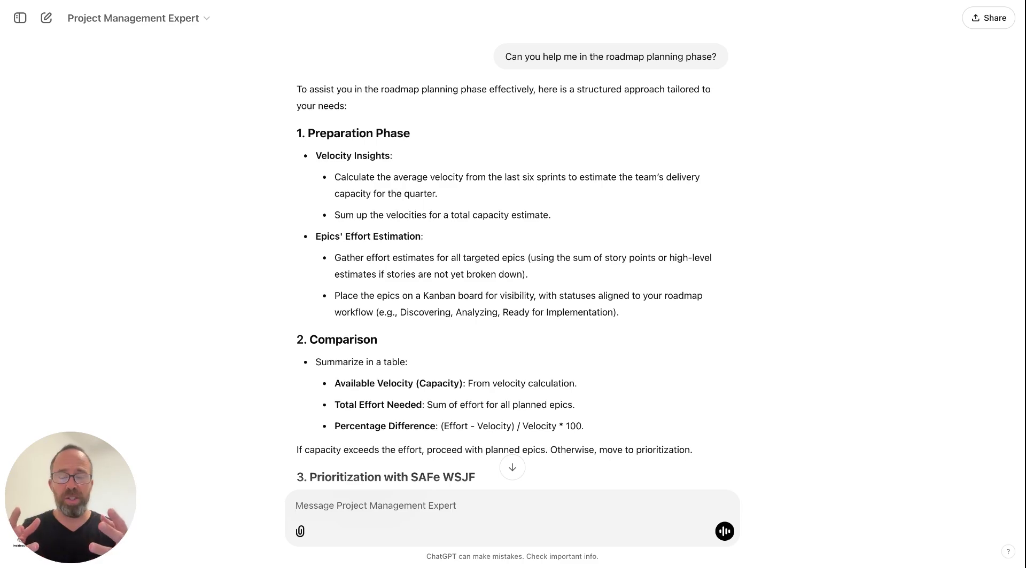
scroll(804, 164, "down", 10)
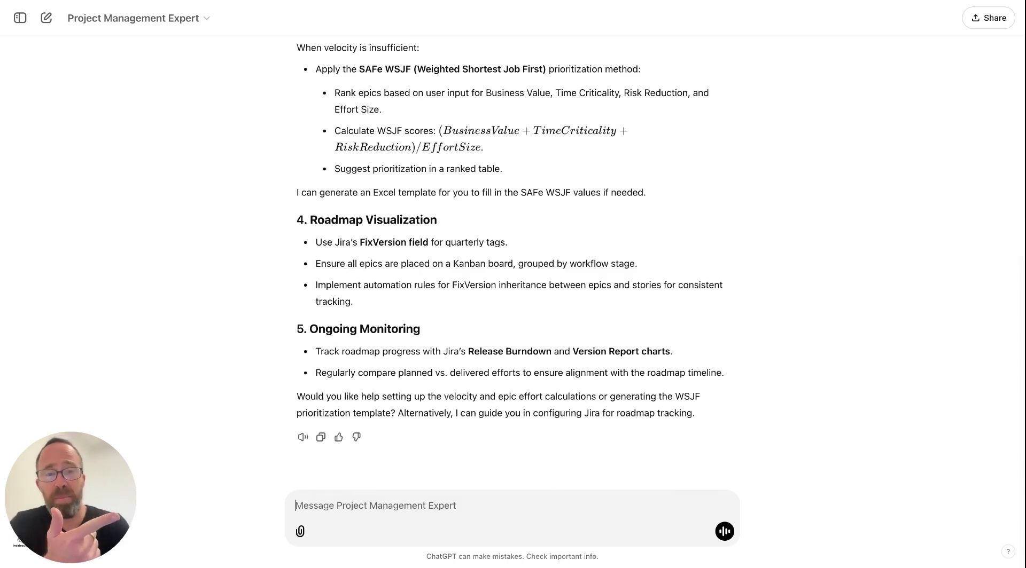
- Attach the epics Kanban board and velocity chart screenshots, check both previews, and send them to the GPT
left_click(299, 532)
left_click(346, 504)
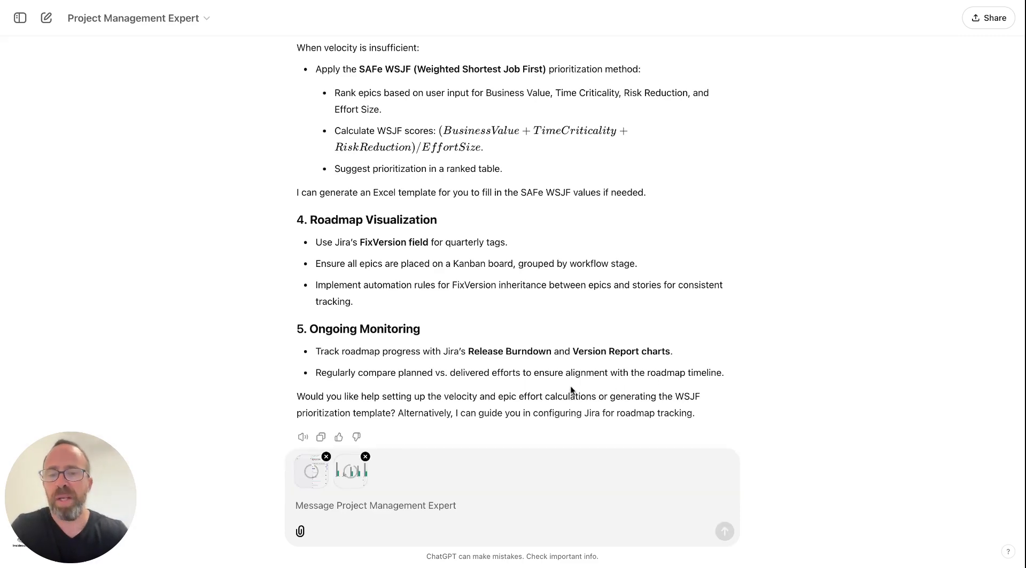
left_click(351, 481)
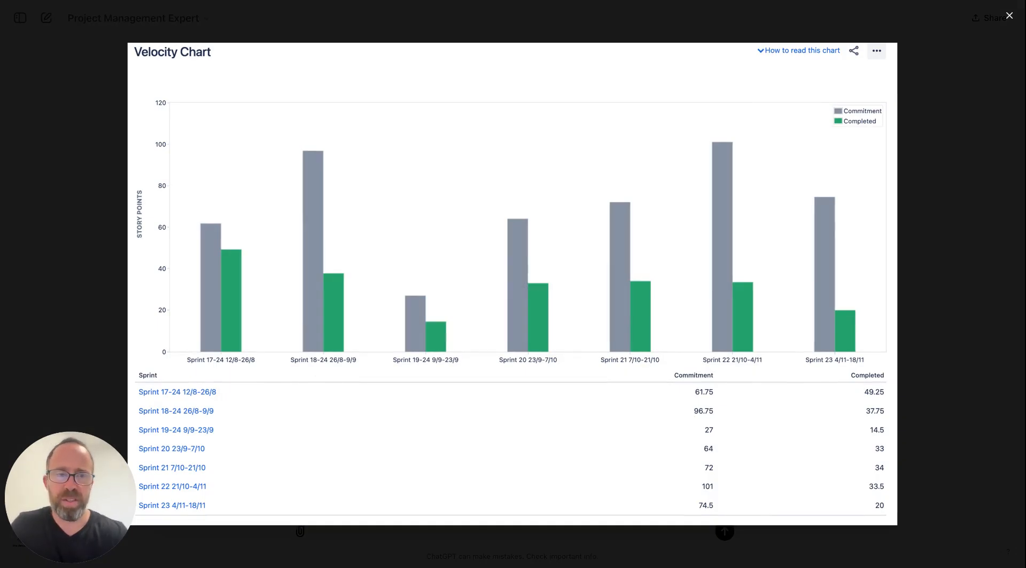
key("Escape")
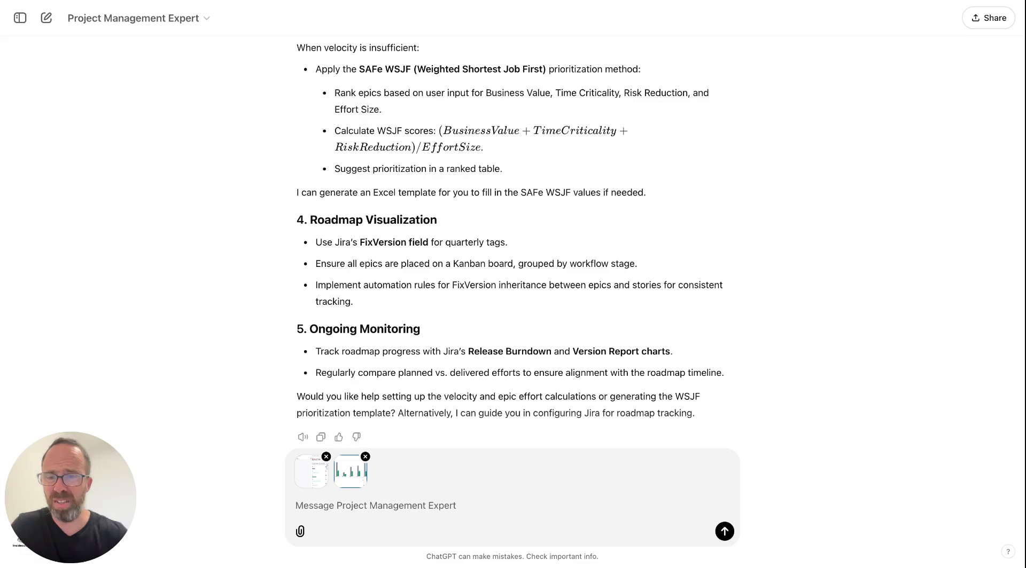
left_click(315, 474)
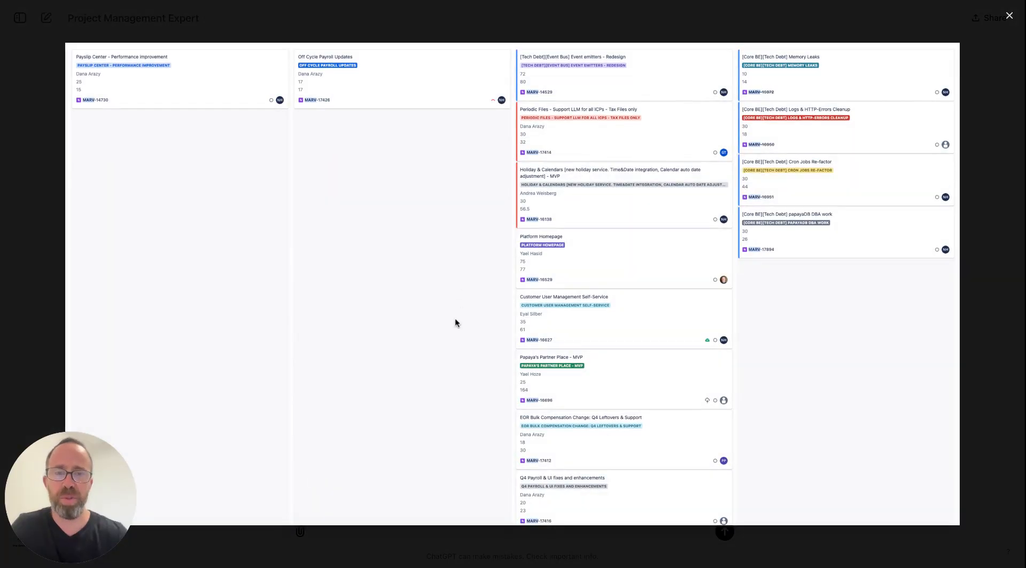
key("Escape")
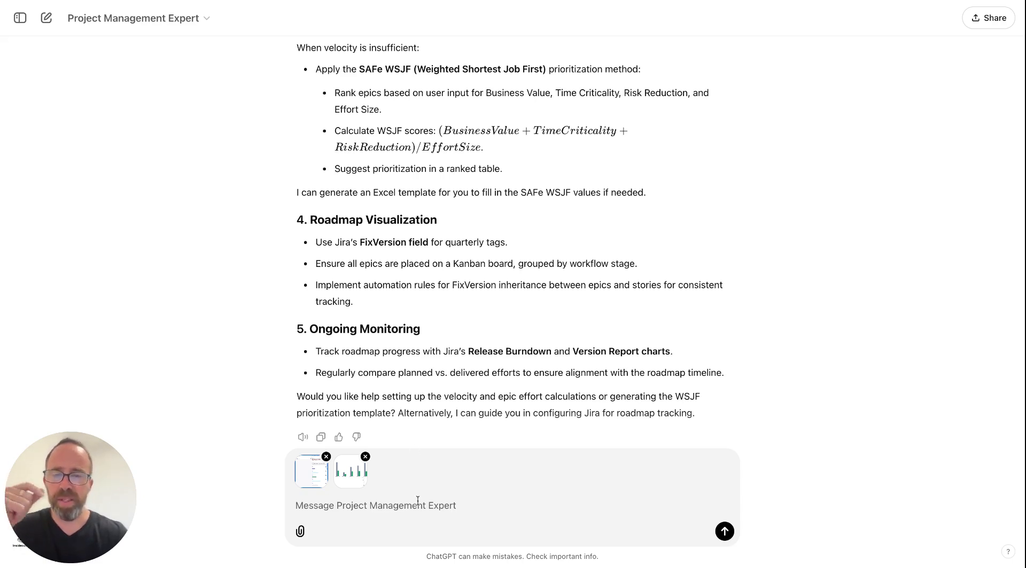
left_click(725, 531)
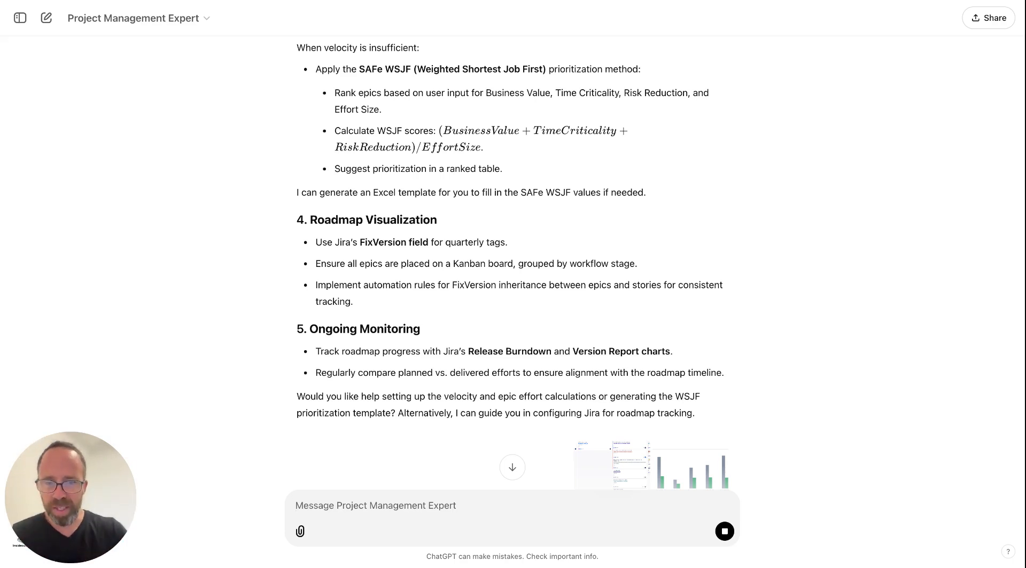
- Examine the reply's average velocity, total effort required, and comparison of quarterly available velocity against the planned effort
left_click(512, 468)
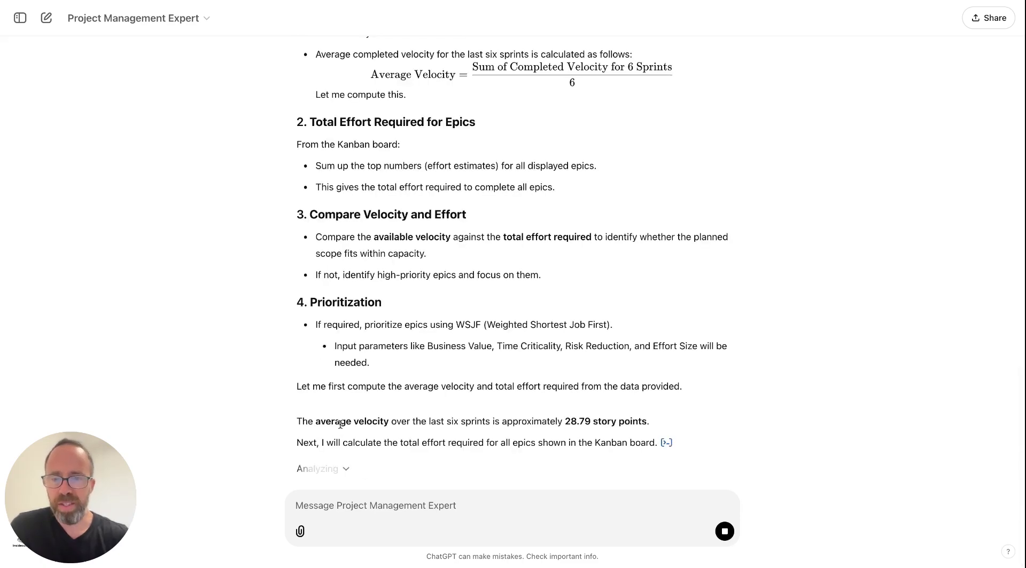
triple_click(325, 424)
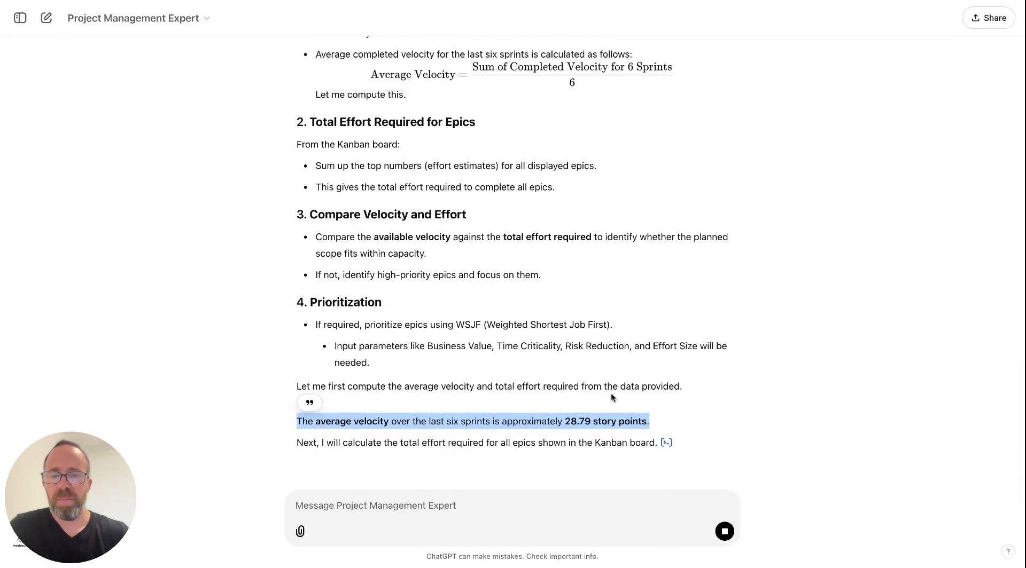
triple_click(371, 444)
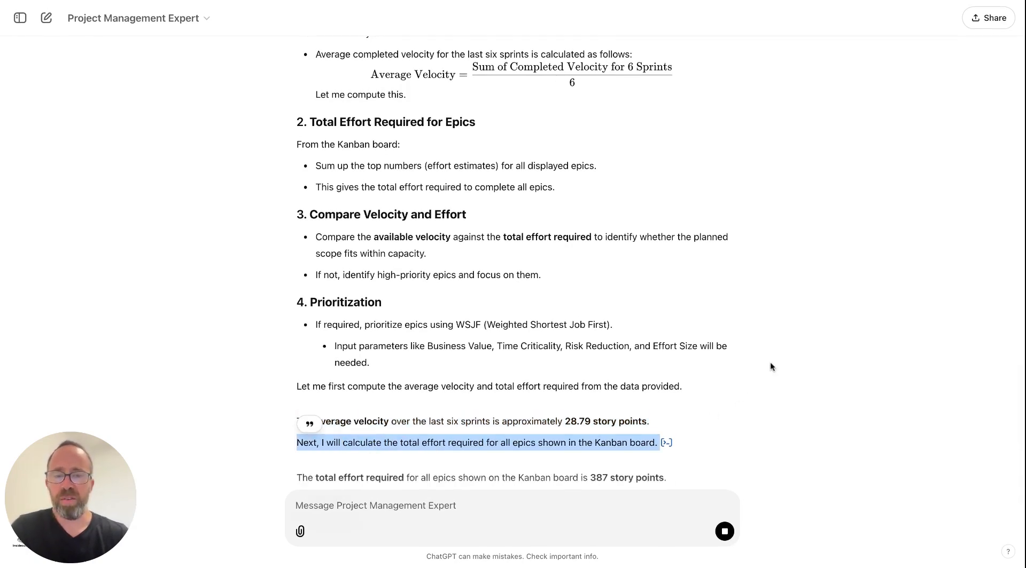
scroll(512, 342, "down", 4)
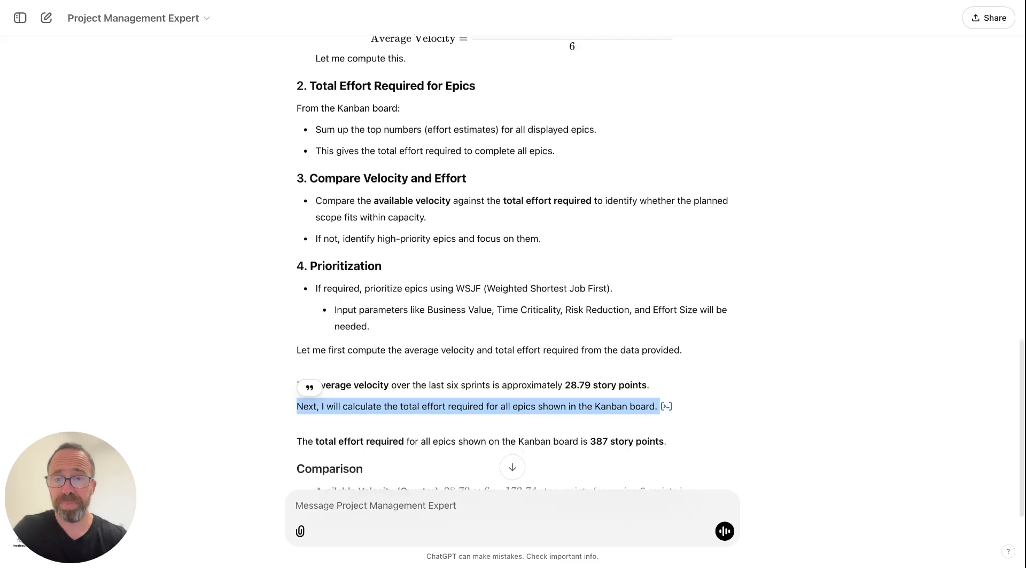
left_click(513, 342)
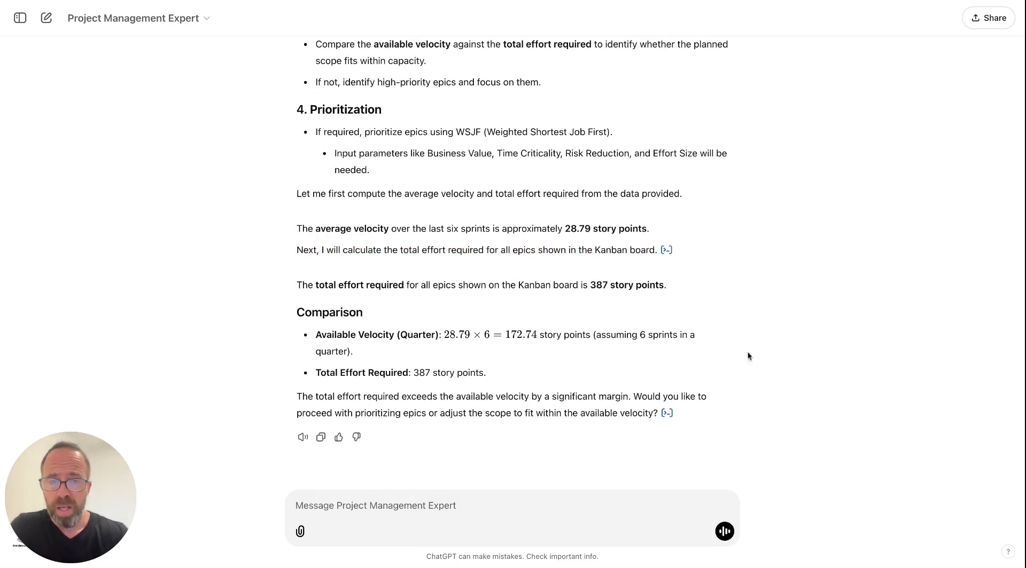
left_click_drag(505, 335, 538, 337)
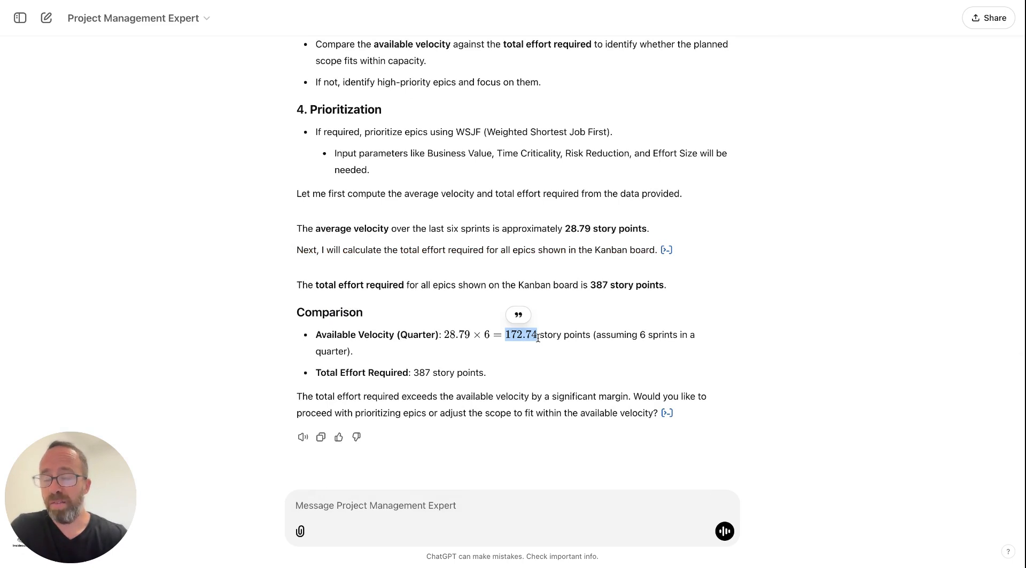
double_click(423, 373)
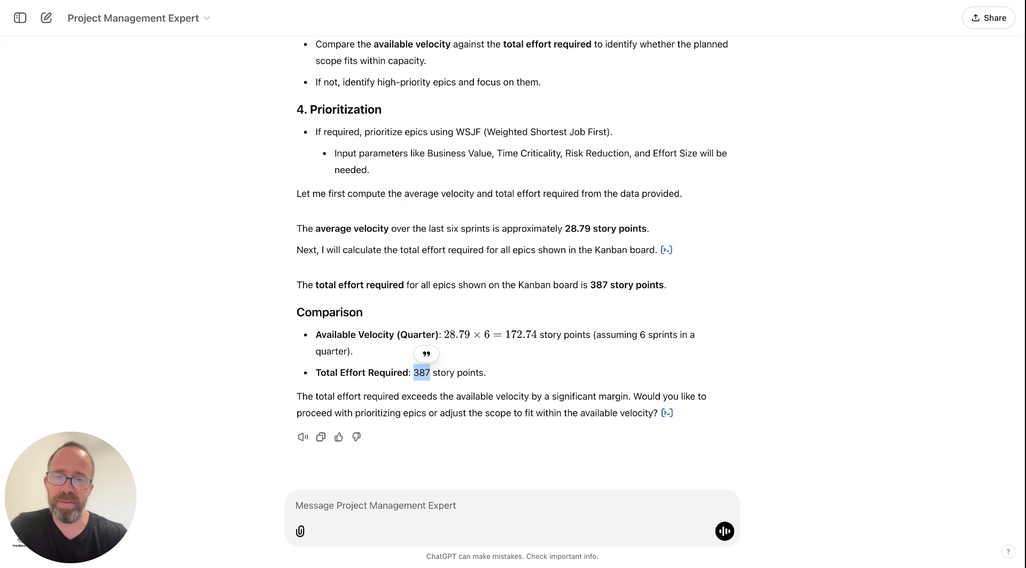
left_click(557, 362)
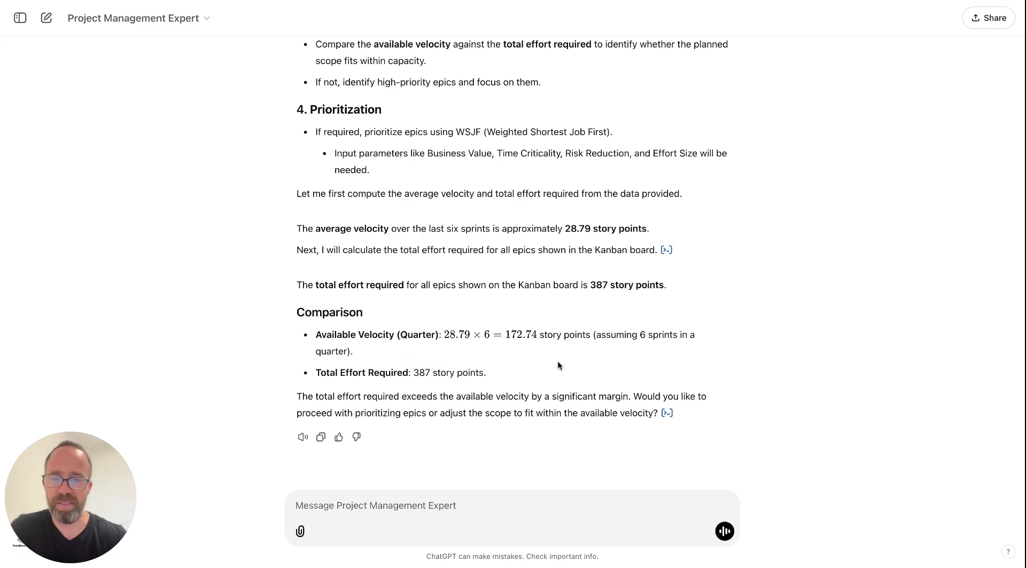
left_click_drag(296, 397, 530, 397)
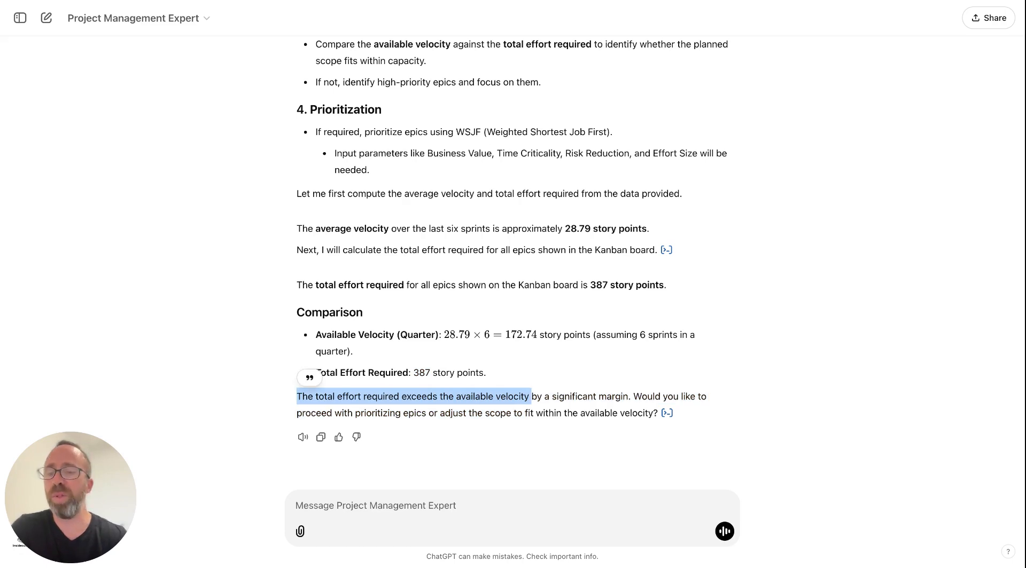
left_click(749, 362)
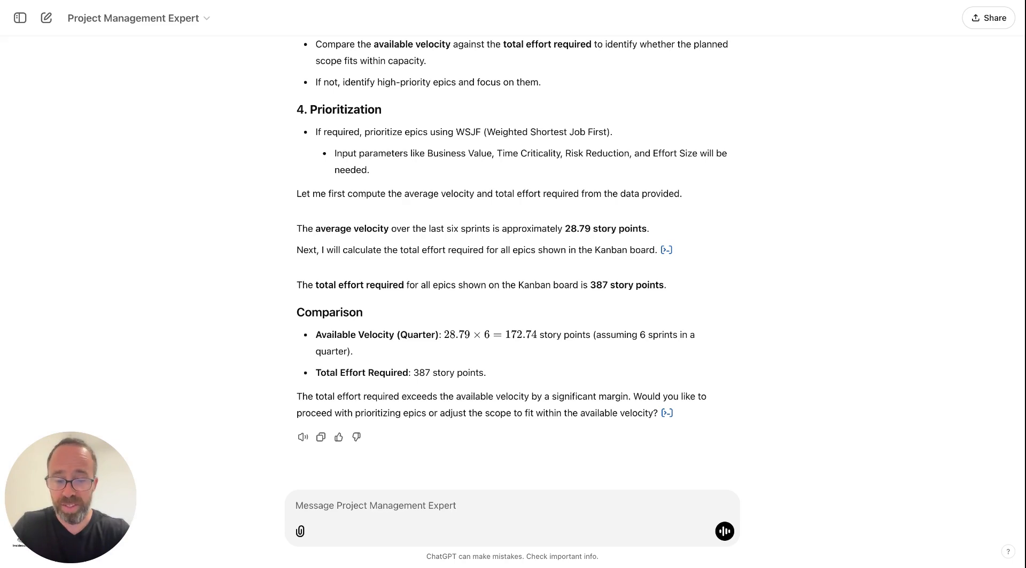
- Send the GPT the message "We want to prioritize our Epics, can you please help me?"
type("We want to pri")
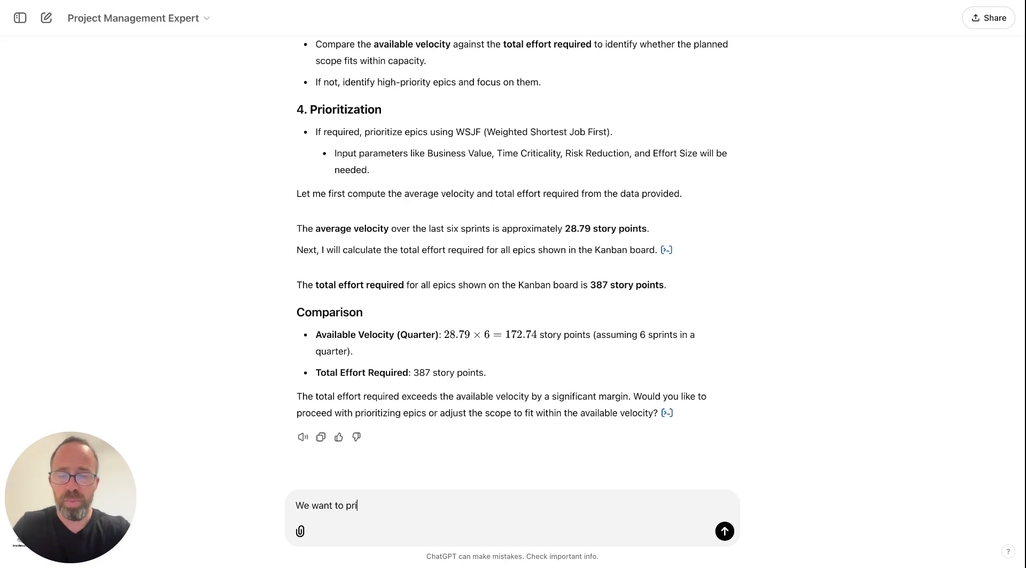
type("orritize our ")
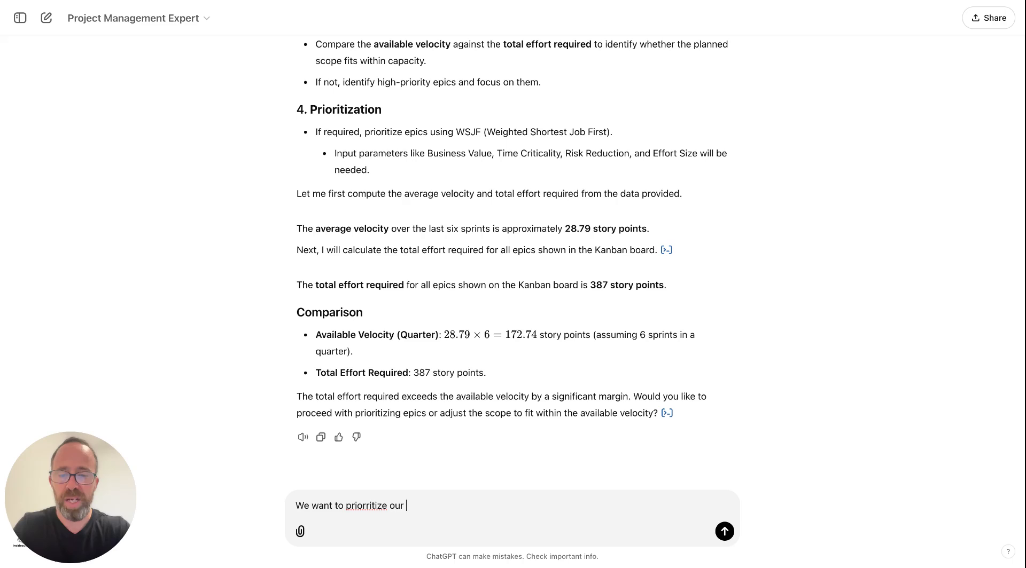
type("Epics, canyo")
key("BackSpace")
key("BackSpace")
type("you plea")
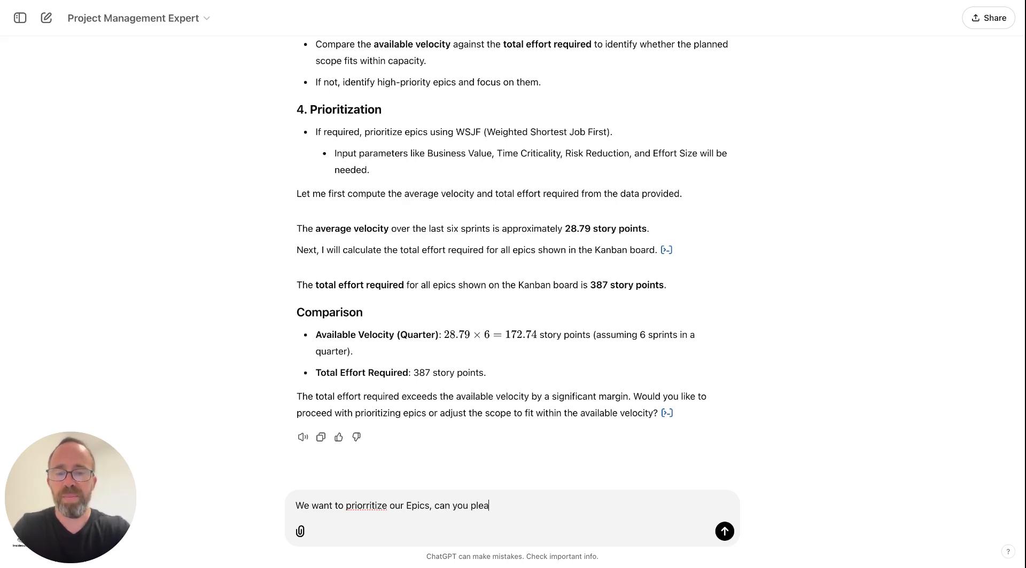
type("se help me?")
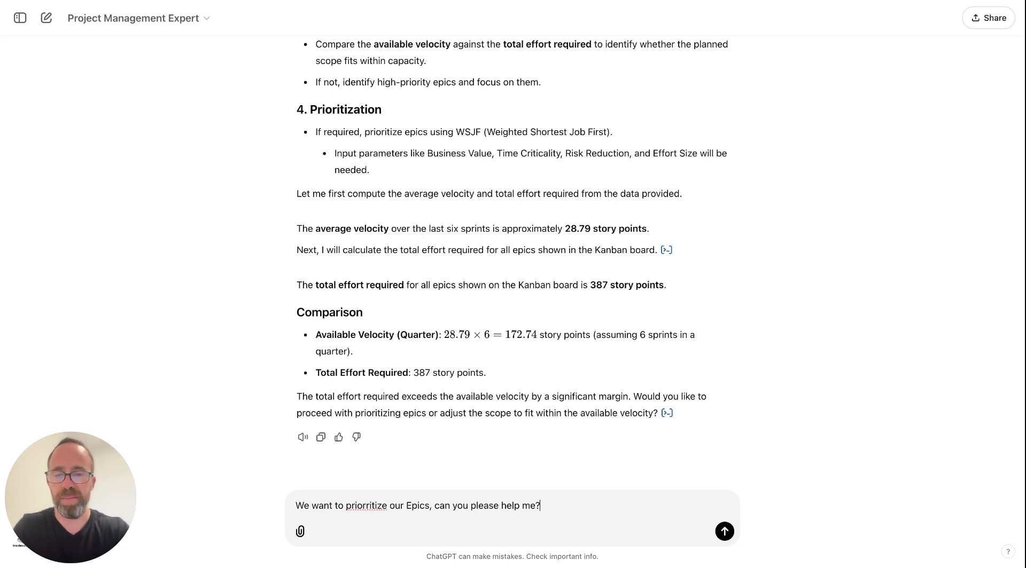
key("Return")
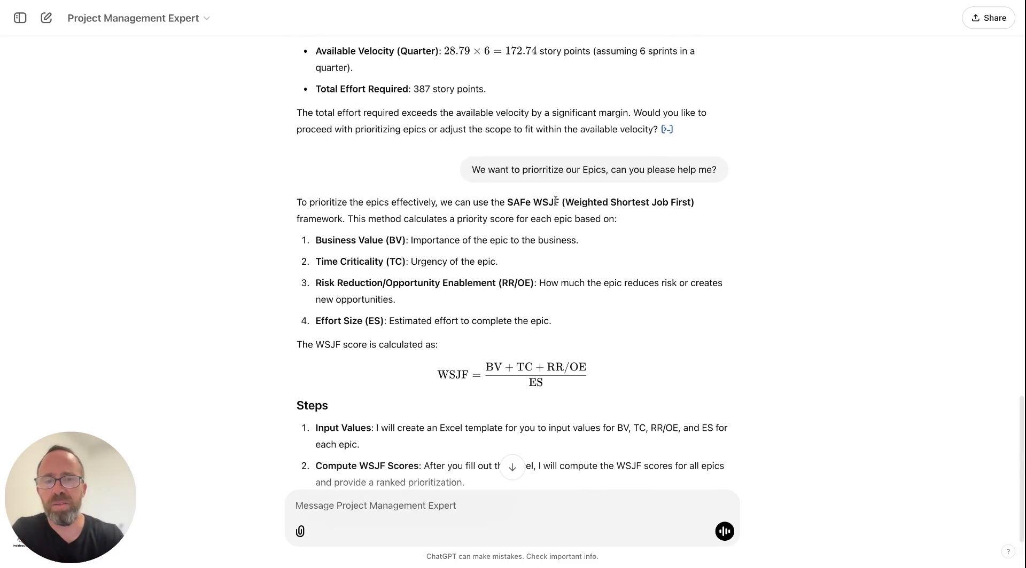
- Review the suggested WSJF method and write "Please build excel file with all the Epics. Please scramble the Epic names for privacy."
double_click(546, 203)
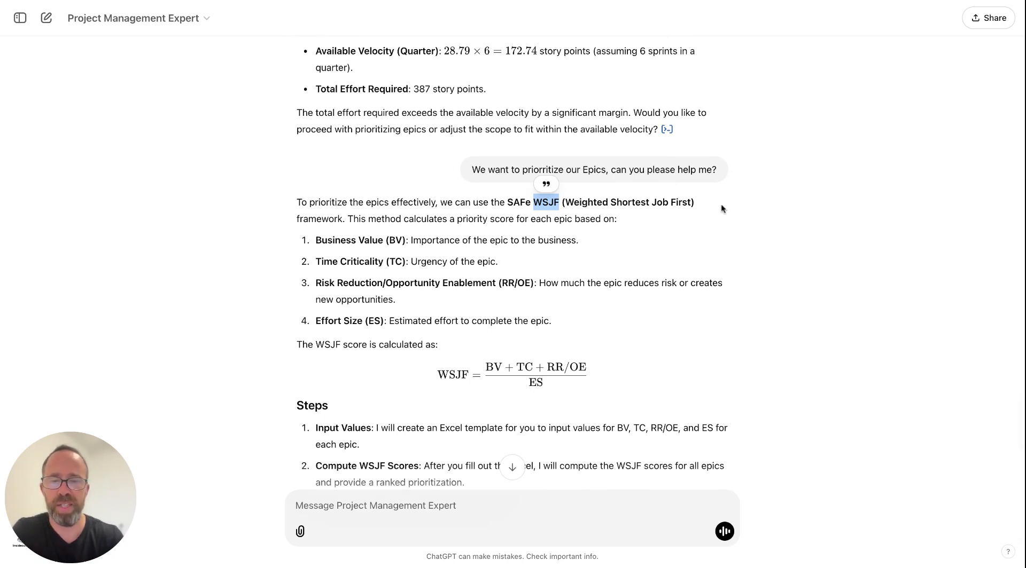
scroll(673, 309, "down", 3)
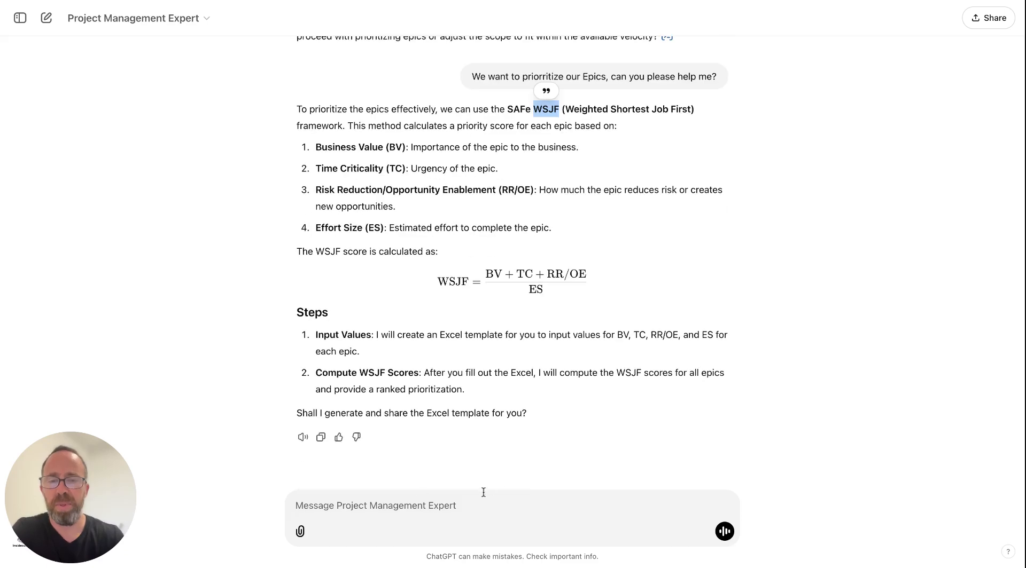
left_click(471, 502)
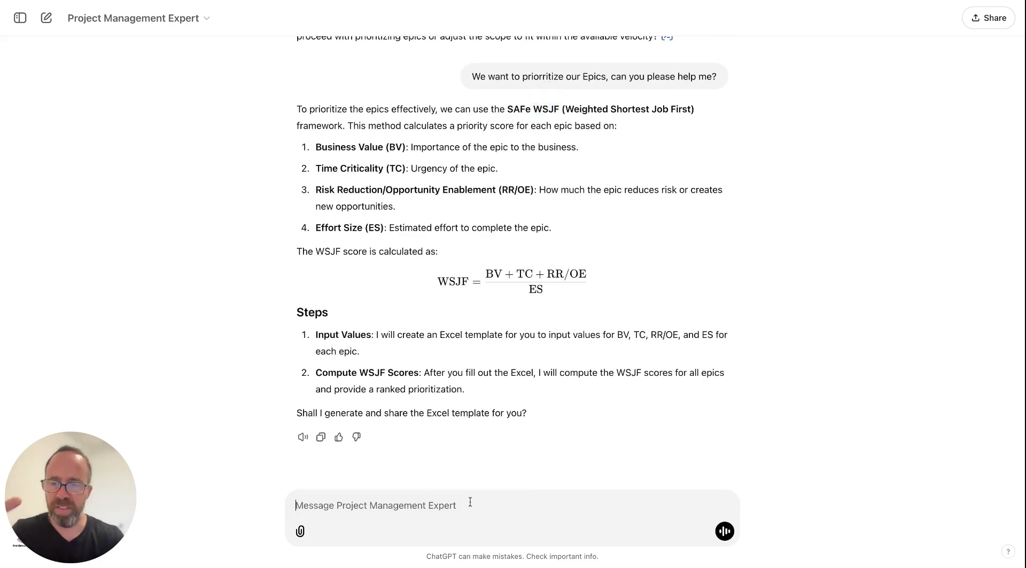
type("Please build excel file with all the Epics. Please scramble the Epics")
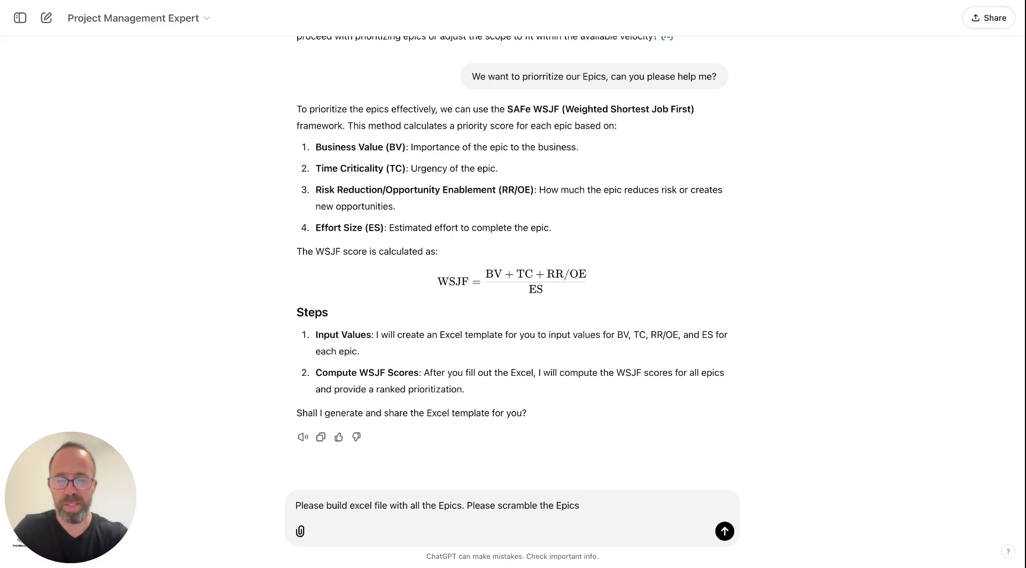
key("BackSpace")
type("names for p")
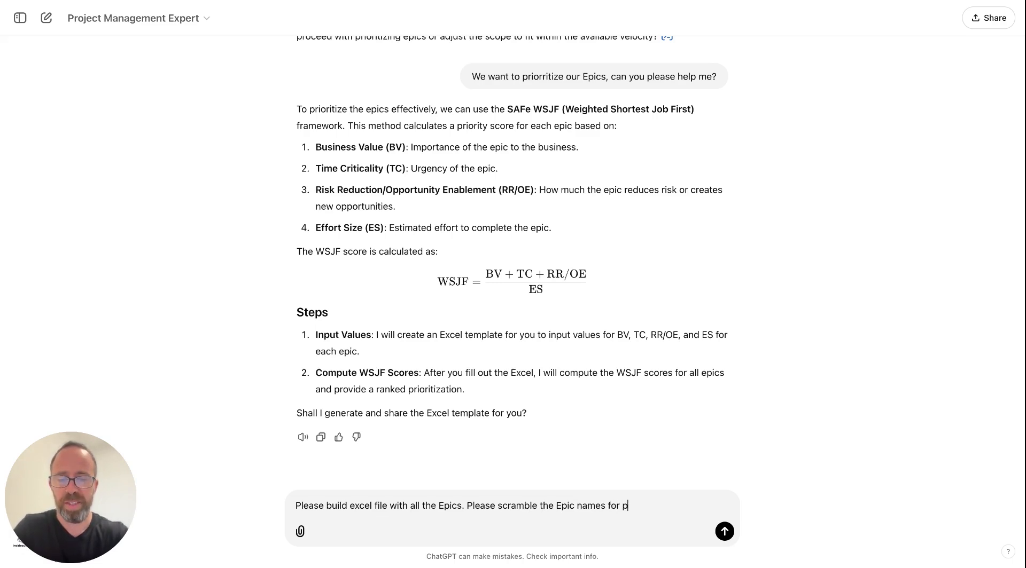
type("rivacy.")
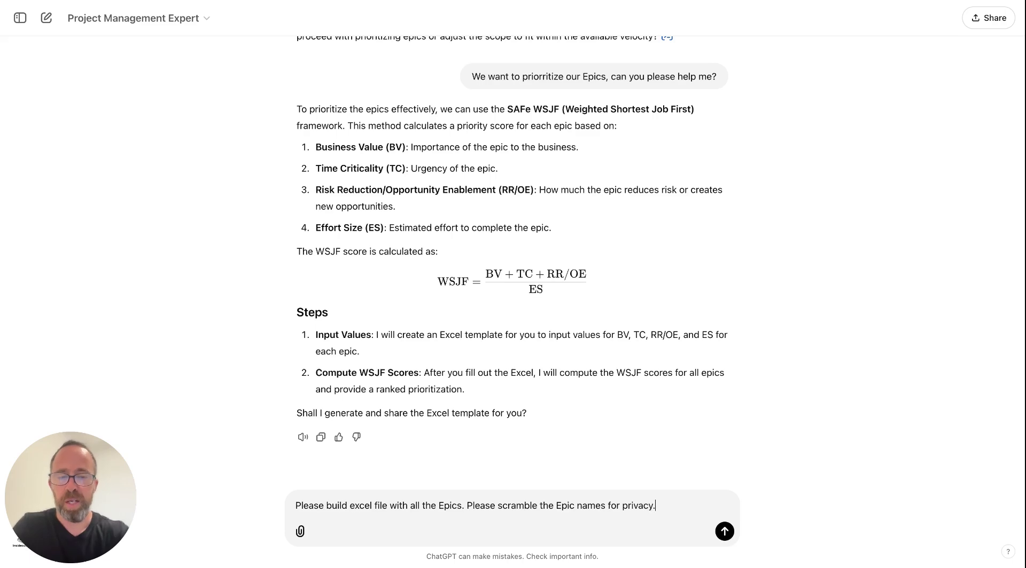
- Add "Please take the real efforts from the Kanban board as the Epics' size." to the request and send it
type(" Please take the real ")
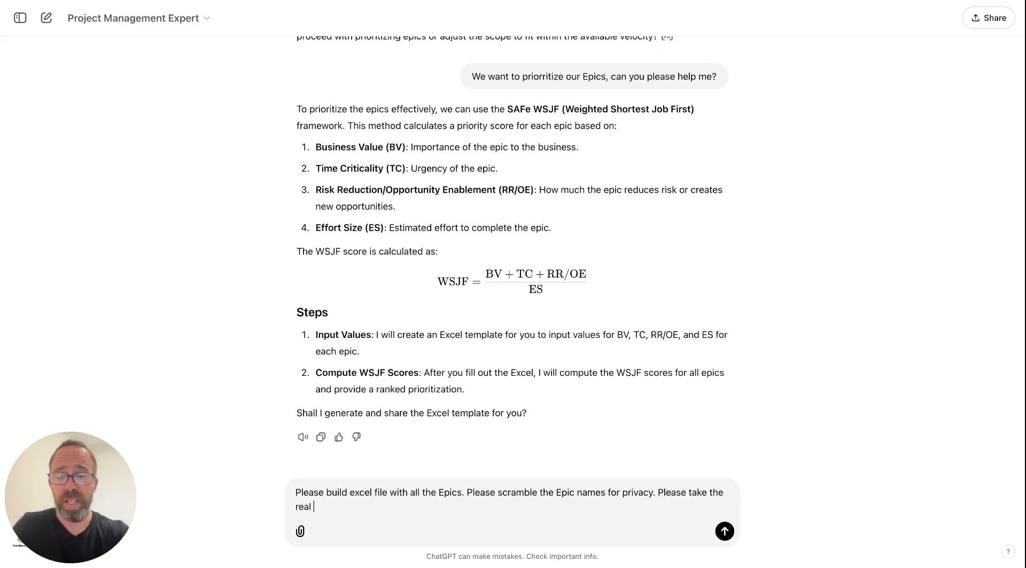
type("effor")
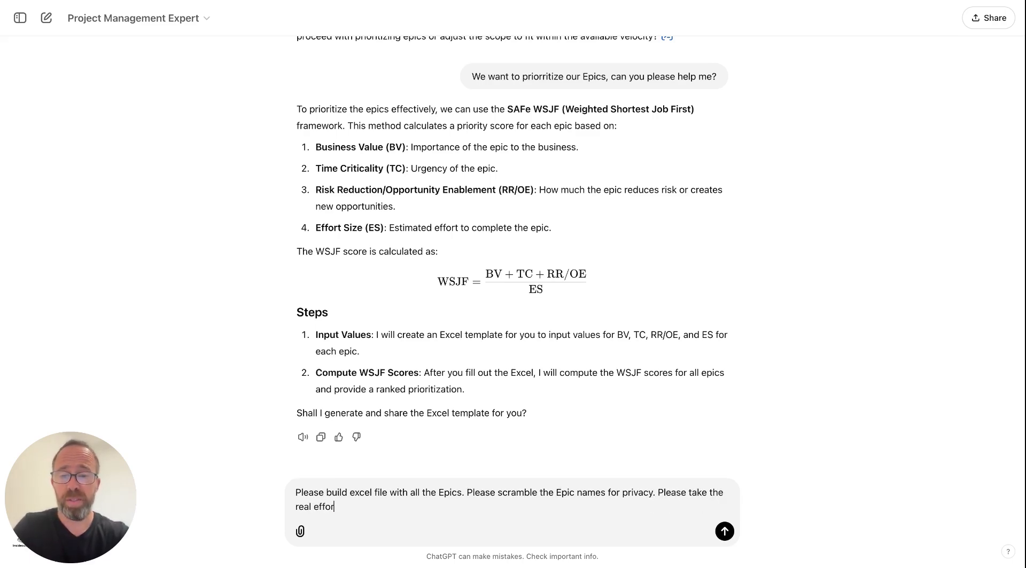
type("ts from the Kanban")
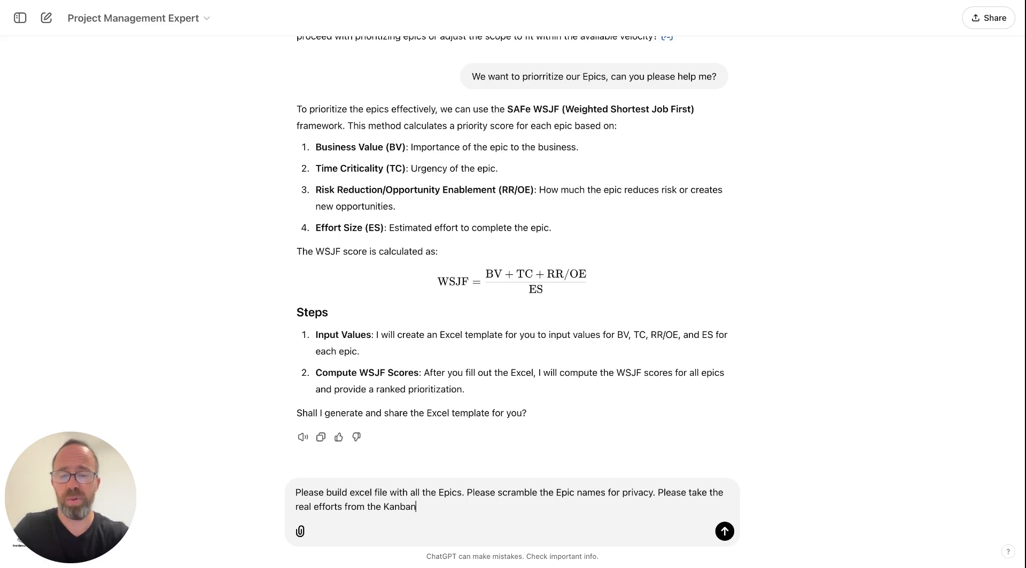
type(" board as the Epic's")
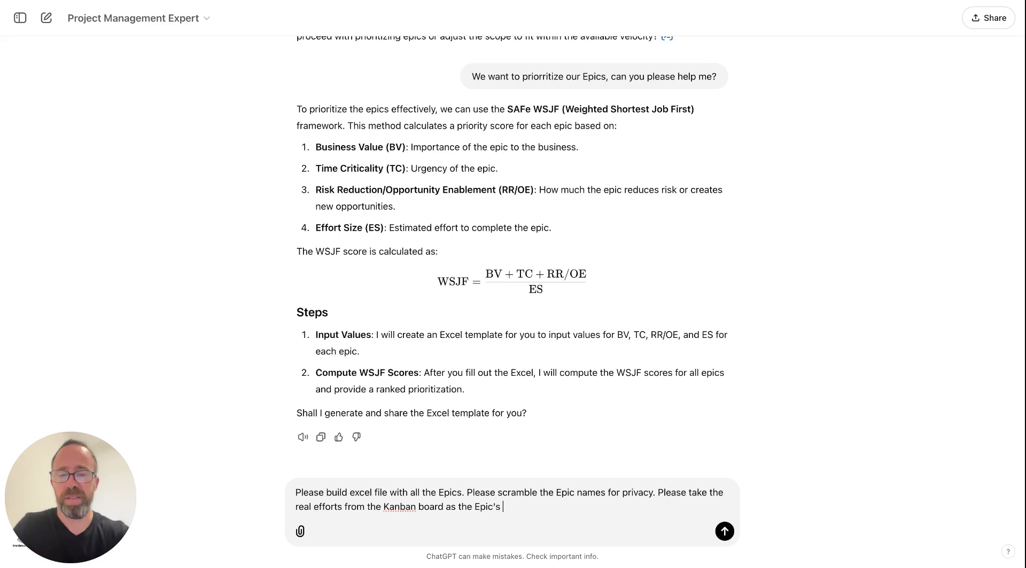
key("BackSpace")
type("s' size")
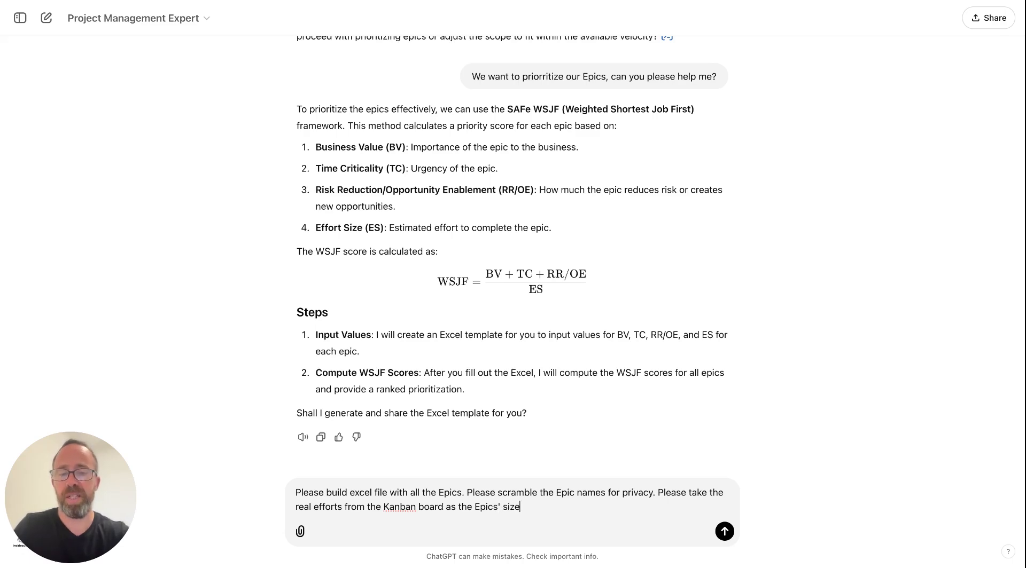
type(".")
key("Return")
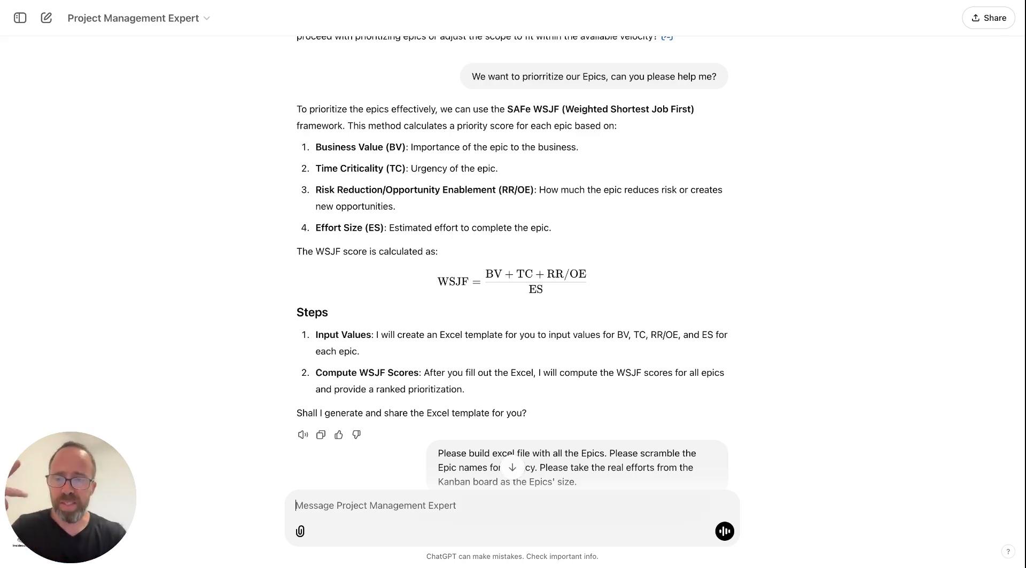
- Download the epic prioritization template, then attach the filled-in Epic_Prioritization_Template.xlsx and send it to the GPT
scroll(377, 344, "down", 4)
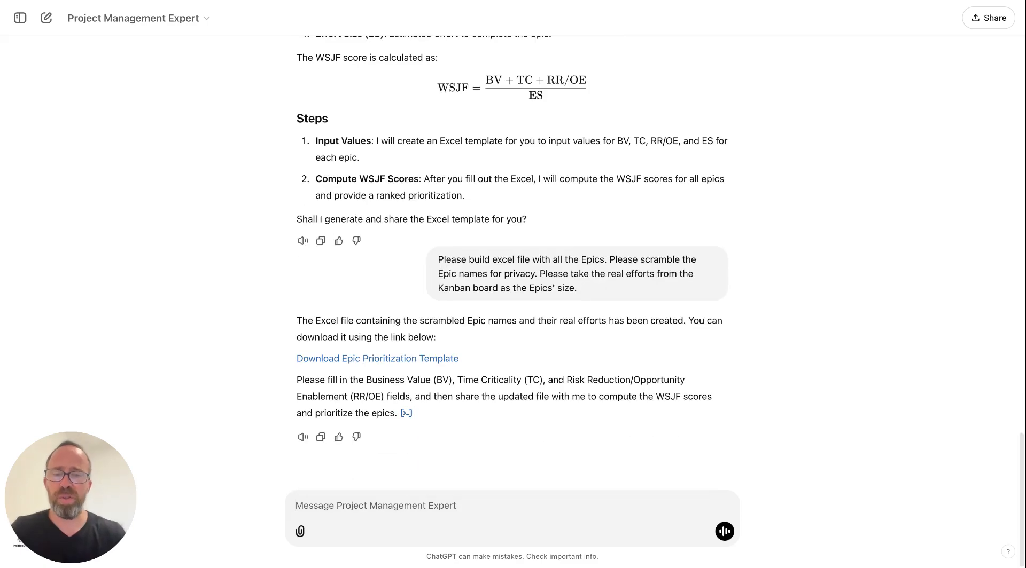
left_click(412, 361)
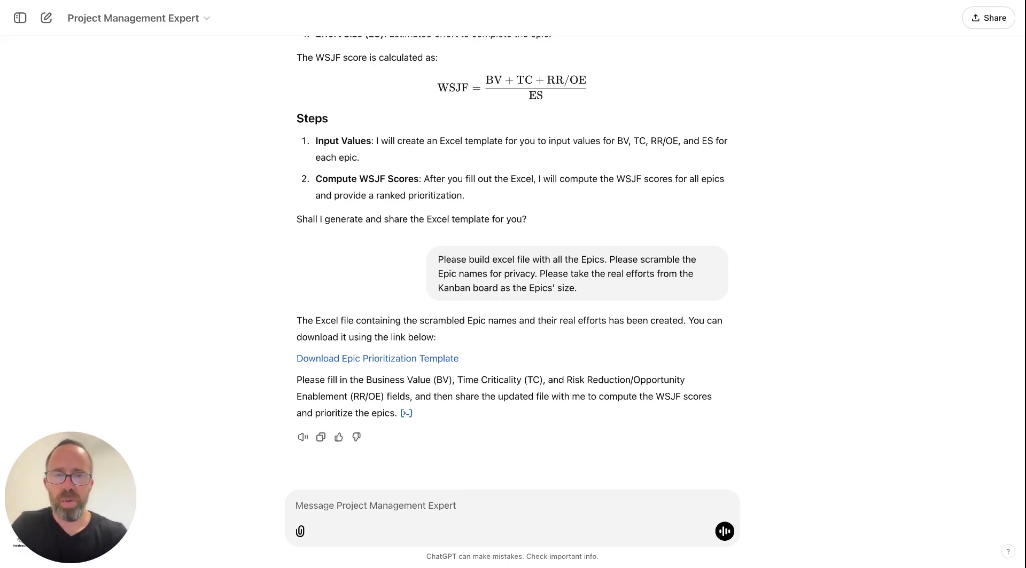
left_click(300, 532)
left_click(357, 507)
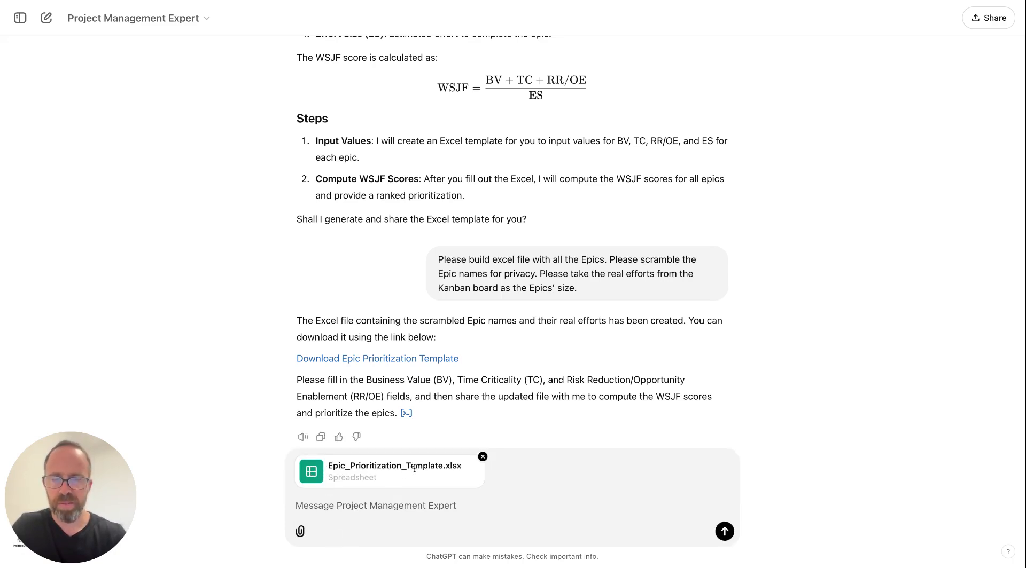
left_click(724, 532)
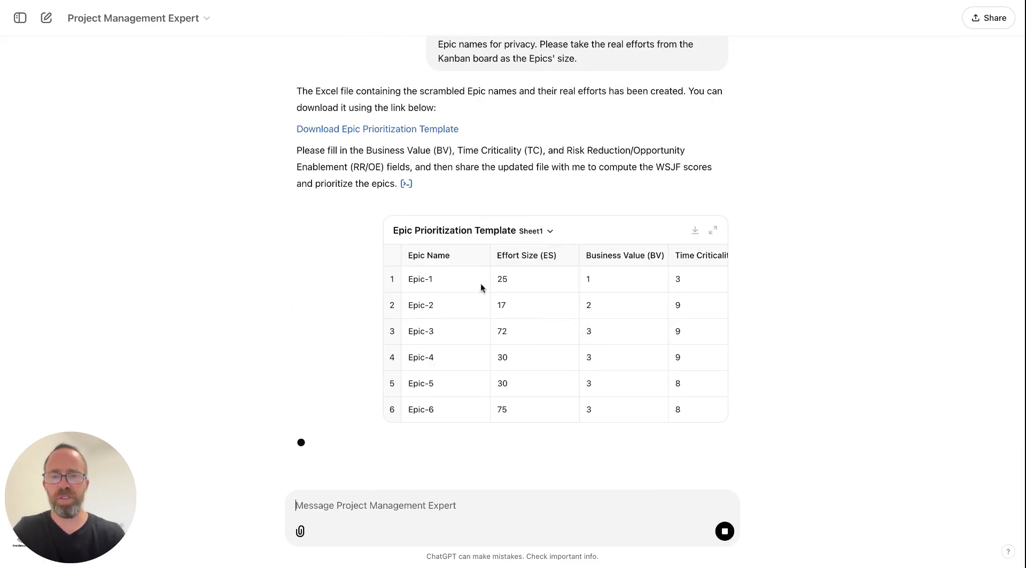
- Examine the uploaded template's effort, business value, time criticality and risk columns, and the WSJF scores in the prioritized epics table
scroll(456, 410, "down", 5)
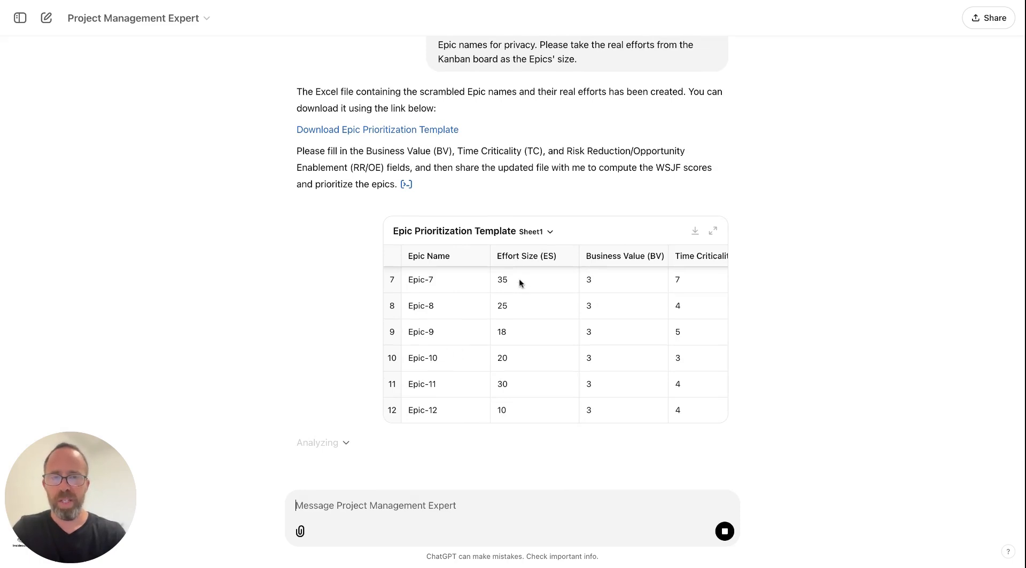
scroll(518, 279, "up", 5)
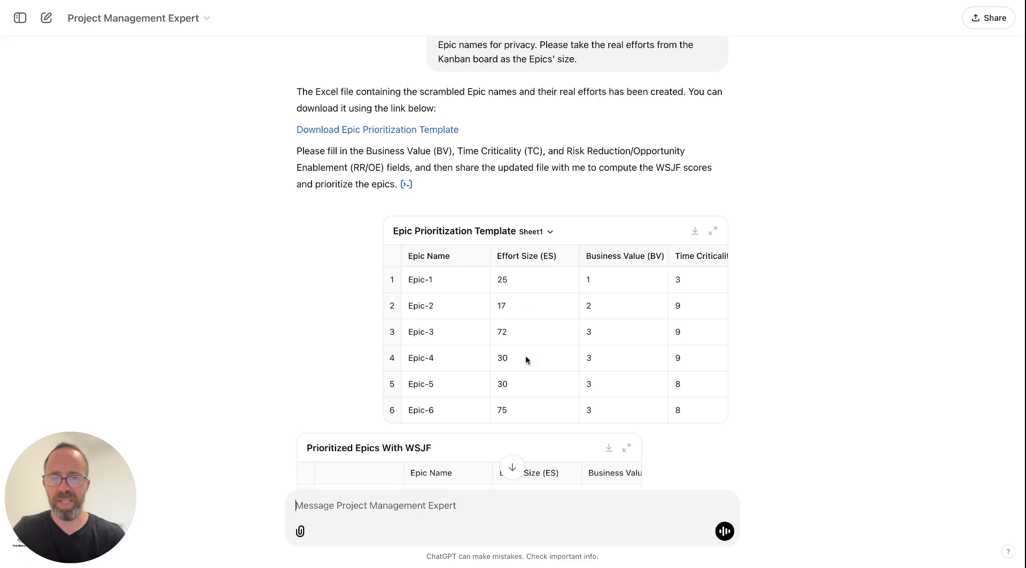
scroll(618, 328, "right", 5)
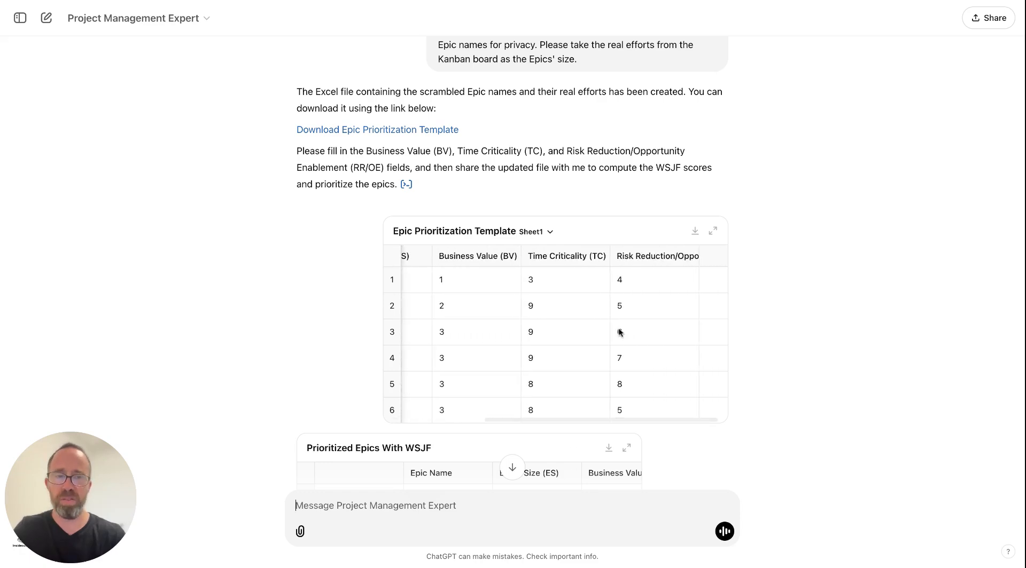
scroll(605, 336, "down", 5)
scroll(604, 336, "down", 10)
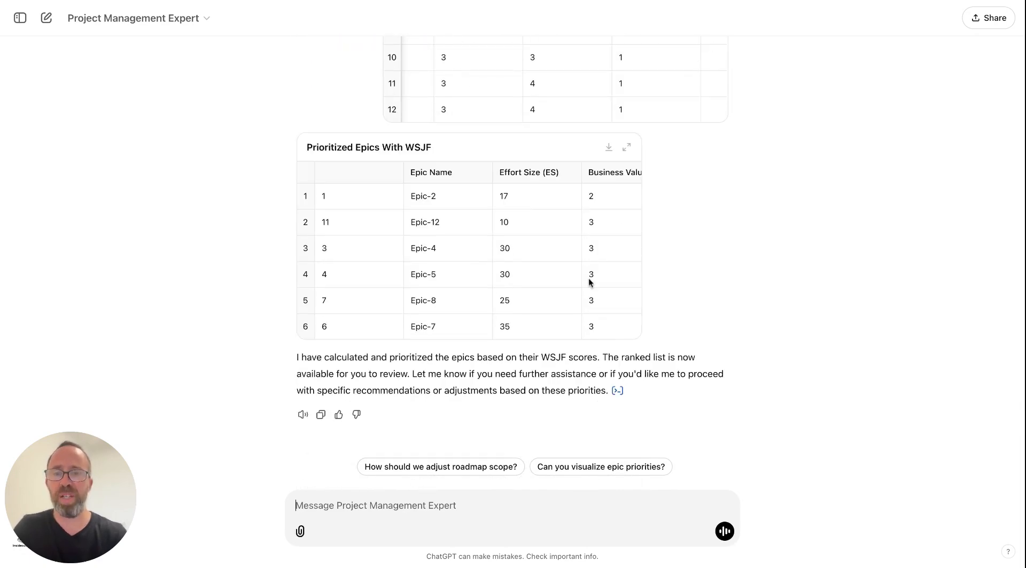
scroll(424, 304, "right", 5)
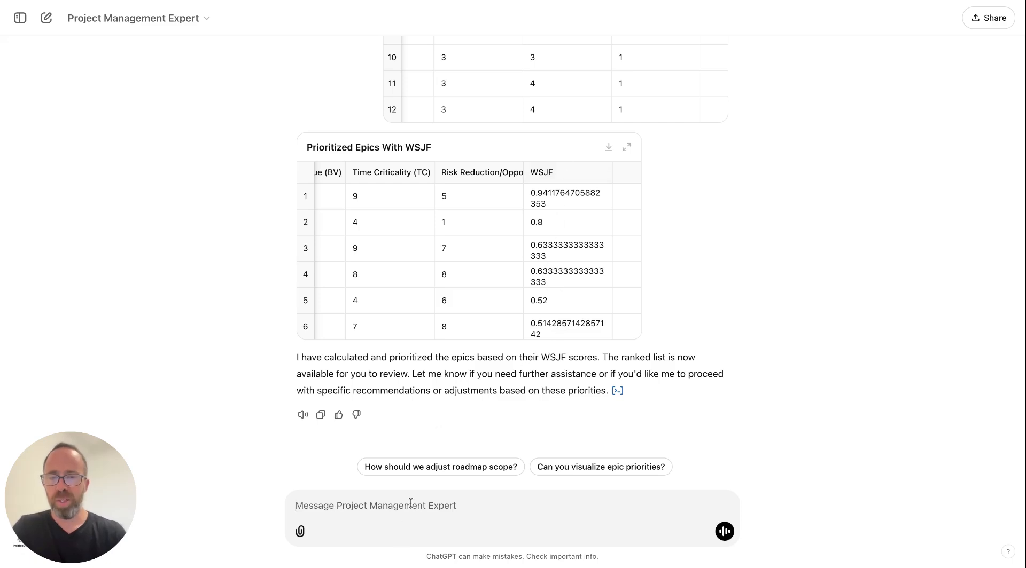
- Write a new message beginning "Calculate which epics, based on priority, can match the velocity"
type("Take")
key("BackSpace")
key("BackSpace")
key("BackSpace")
key("BackSpace")
key("BackSpace")
type("Calculate which epic")
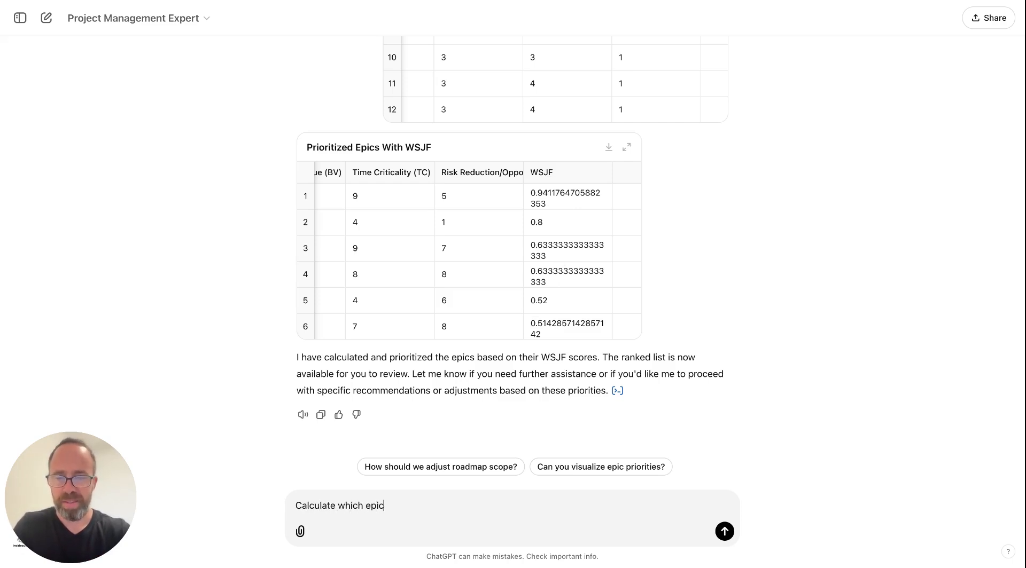
type("s, based on priori")
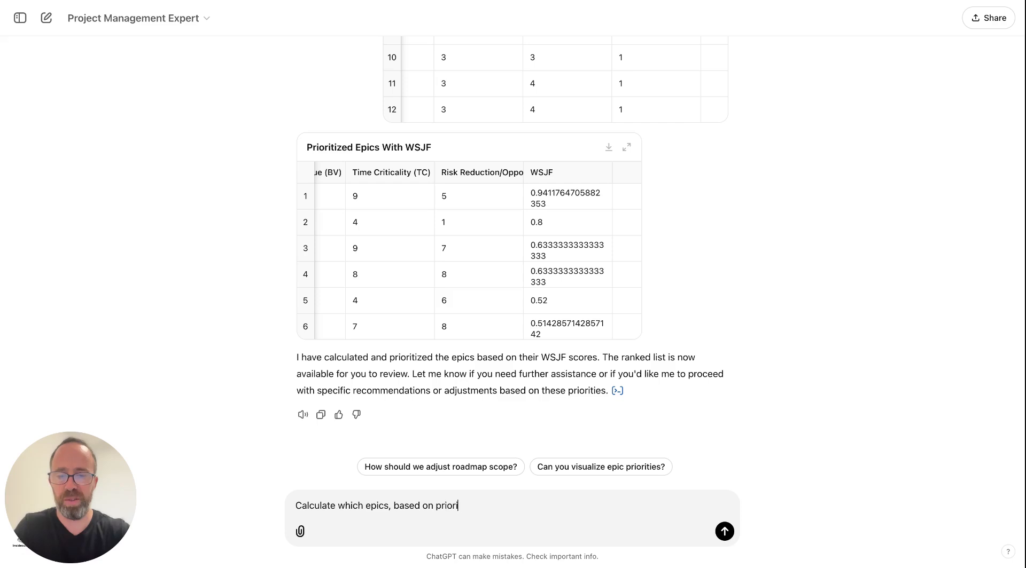
type("tiy , can match")
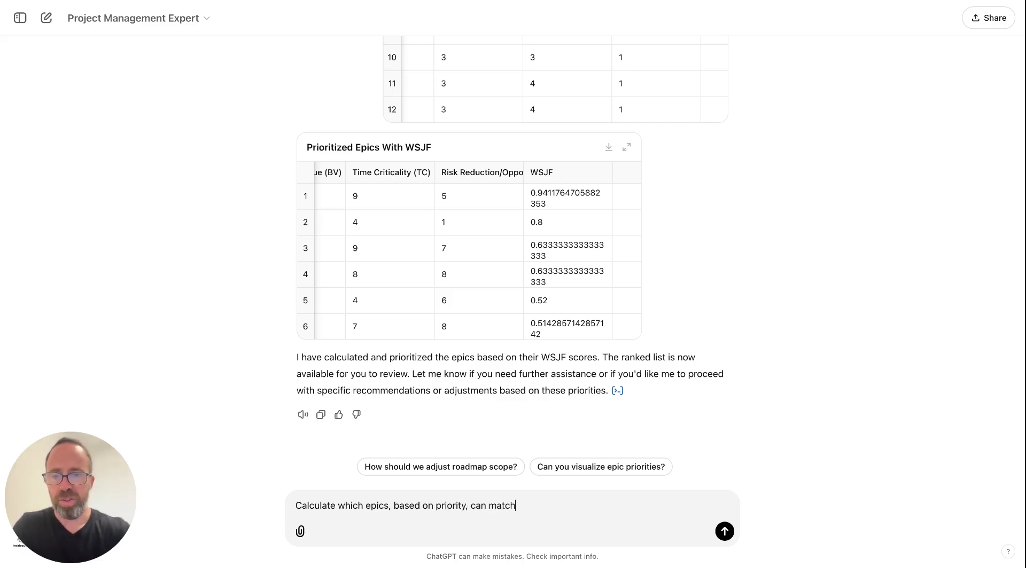
type(" the velocity")
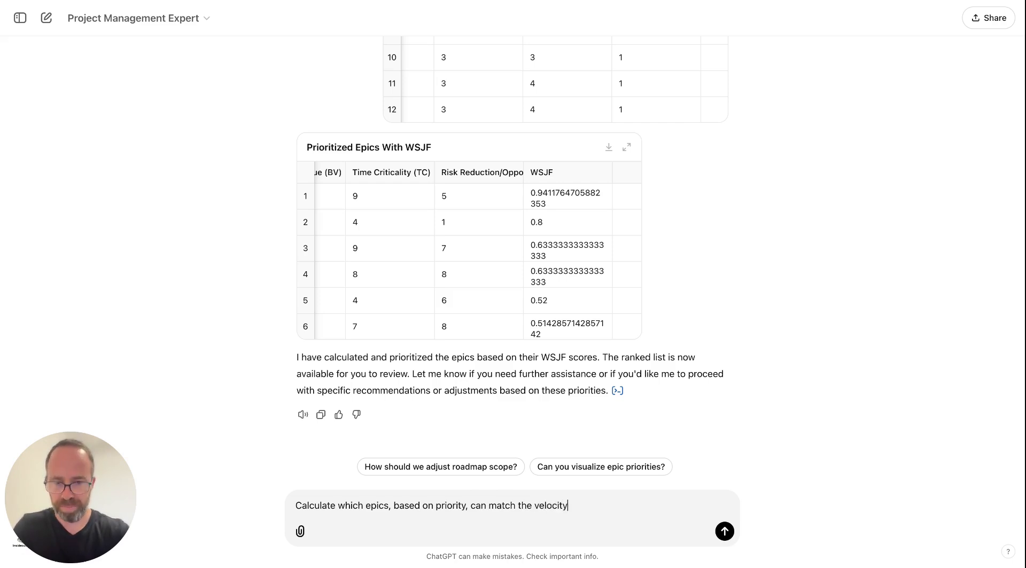
- Add "Give me a list of Epics that match my velocity and in a separate table give the ones that didn't." and send the message
type(". Give me ta")
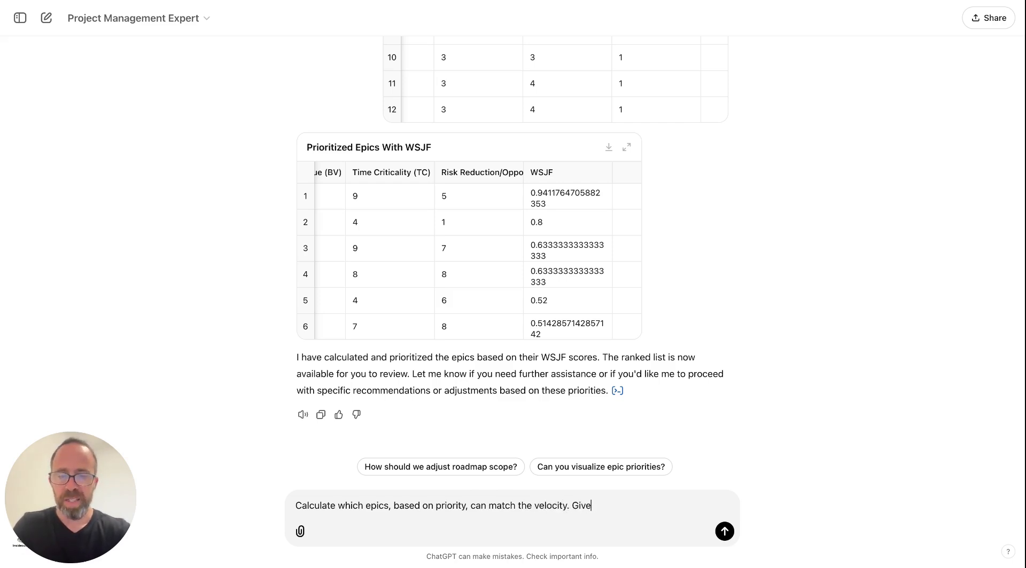
key("BackSpace")
key("BackSpace")
key("BackSpace")
type("a list of Epic")
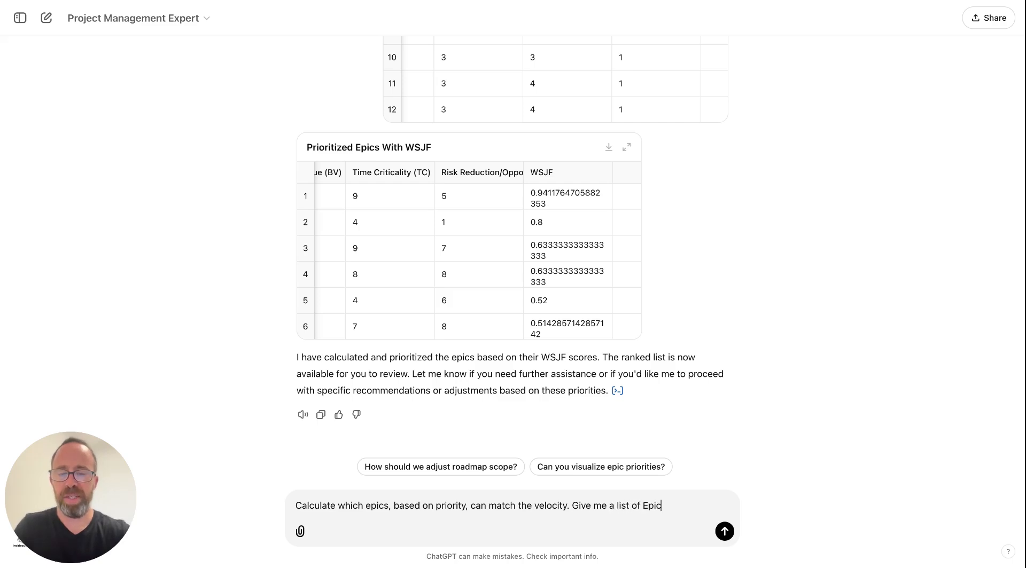
type("s that match ")
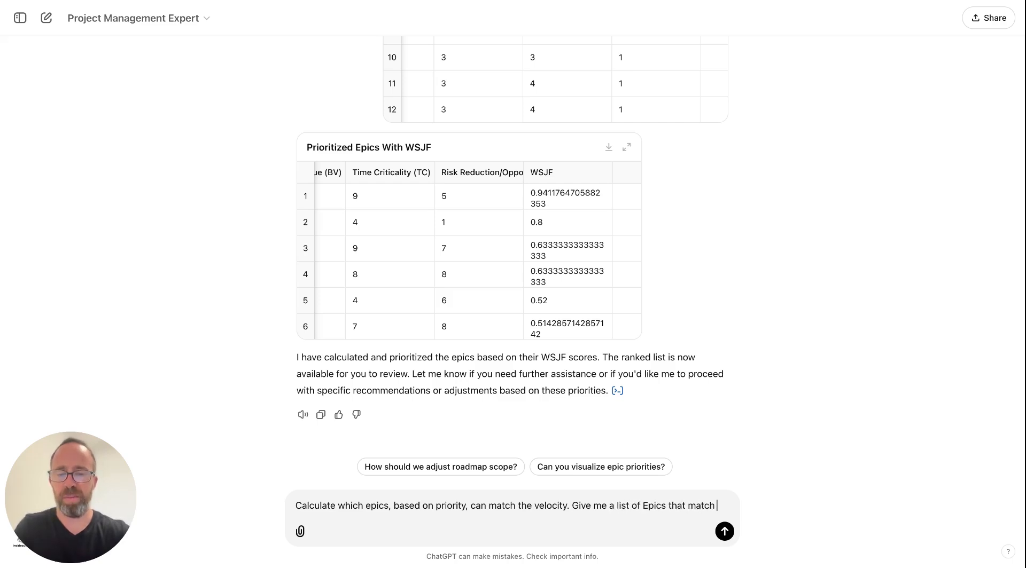
type("my velocity and in a separate table give the ones that didn't.")
key("Return")
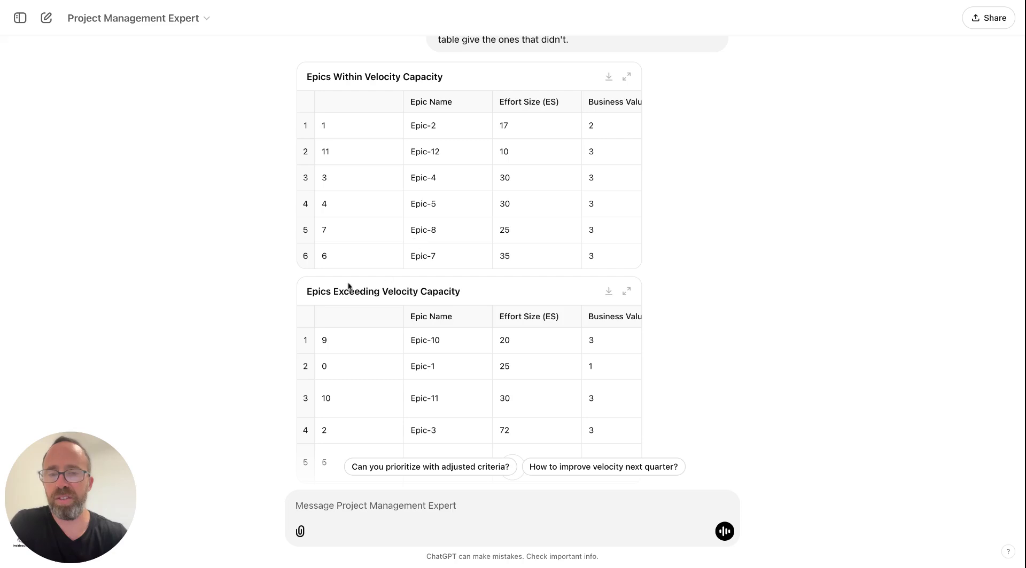
scroll(495, 294, "down", 4)
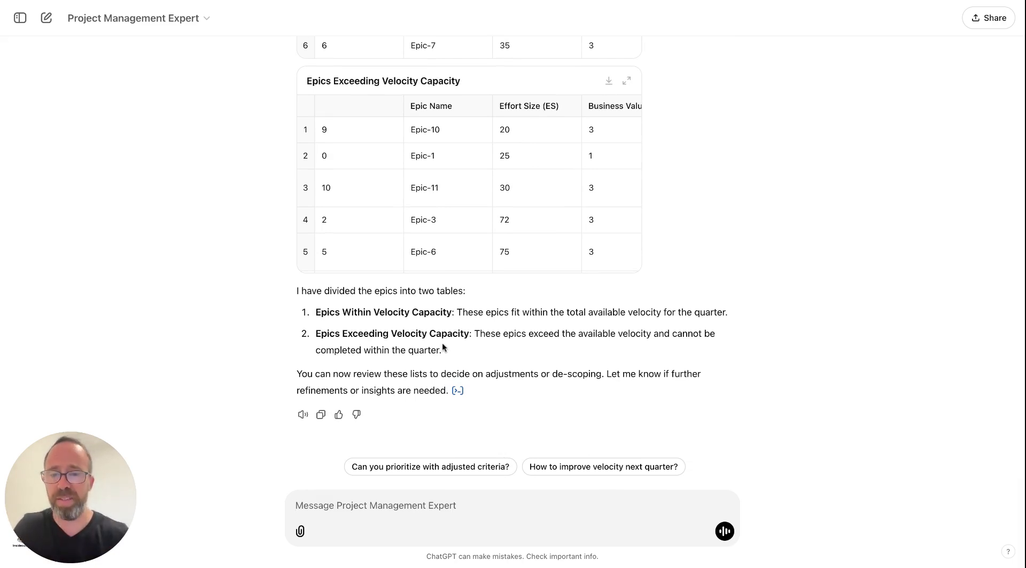
- Start a new Project Management Expert chat and ask "Can you help me in the roadmap tracking phase?"
left_click(46, 18)
left_click(20, 18)
left_click(54, 289)
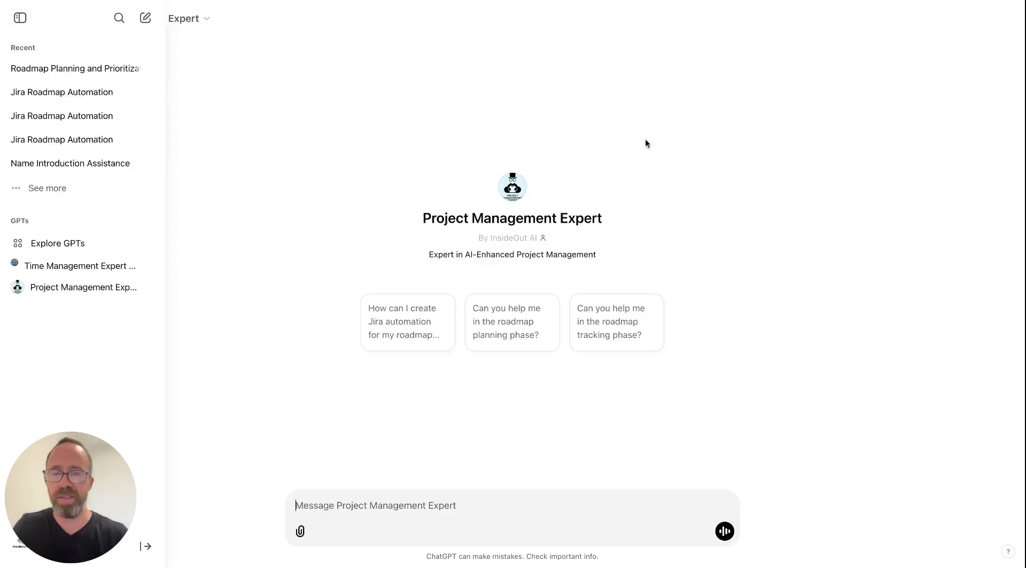
left_click(633, 334)
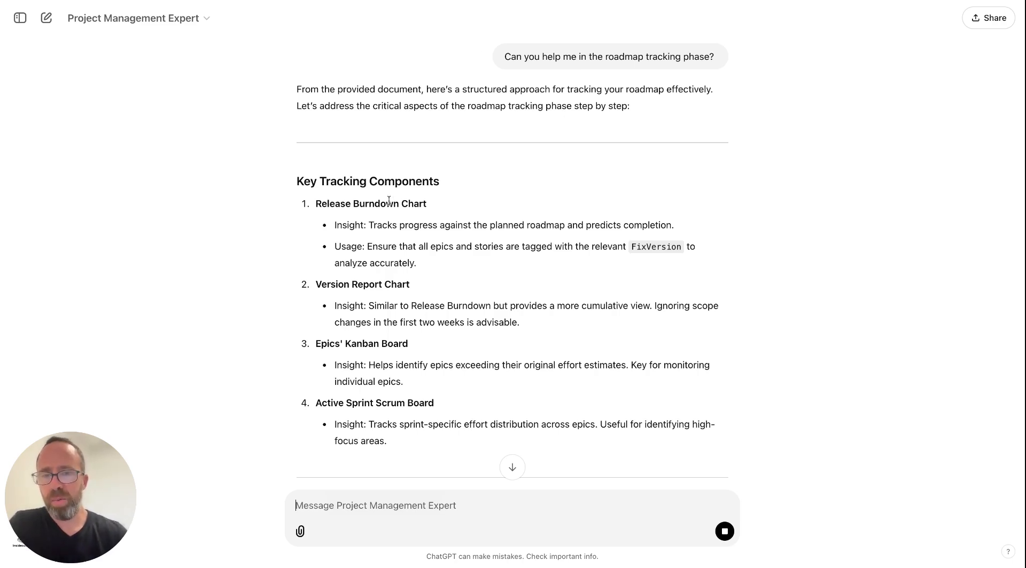
- Examine the Release Burndown Chart and Version Report Chart entries under Key Tracking Components
double_click(366, 205)
left_click_drag(316, 205, 435, 201)
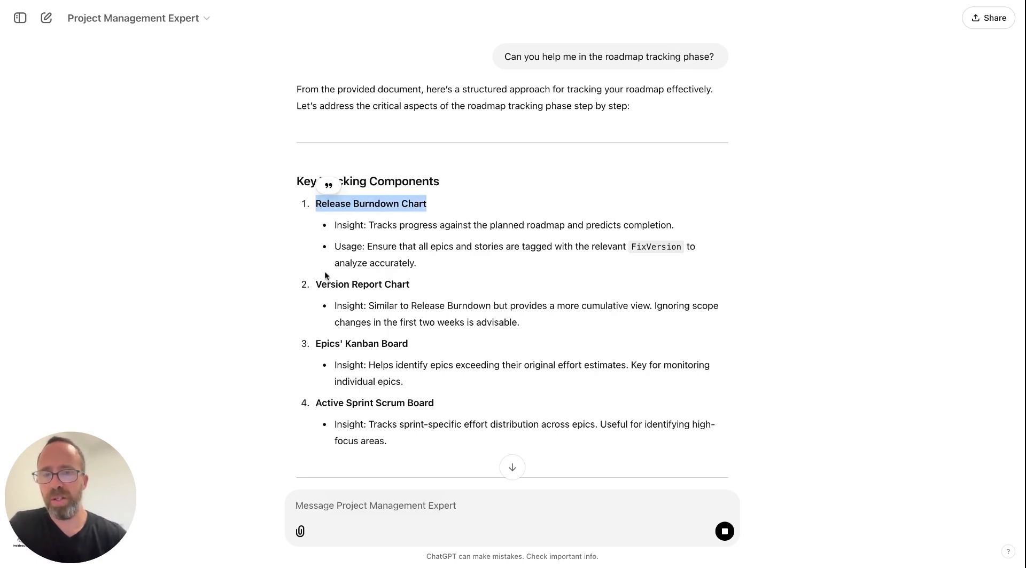
left_click_drag(315, 284, 422, 282)
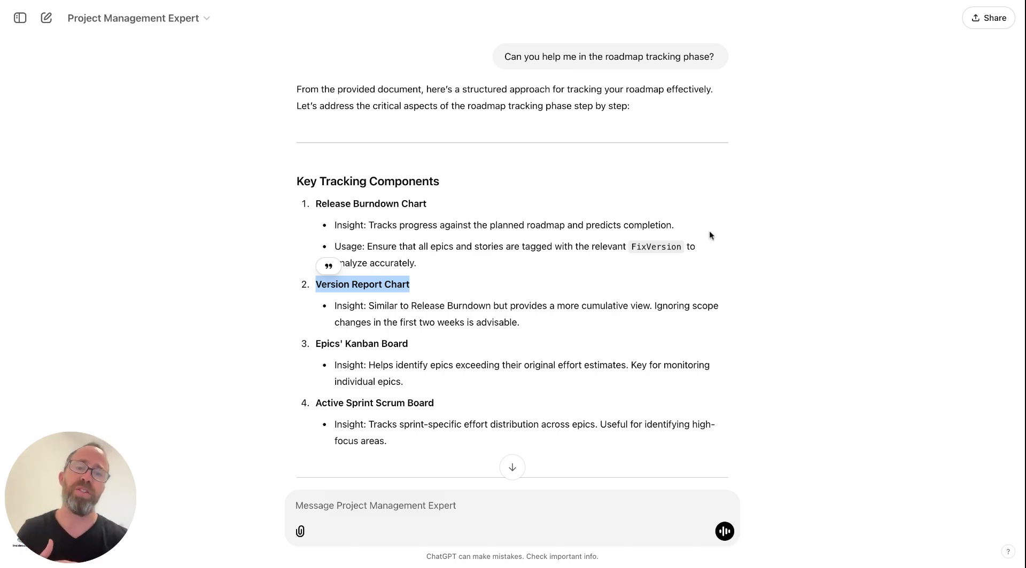
left_click(780, 224)
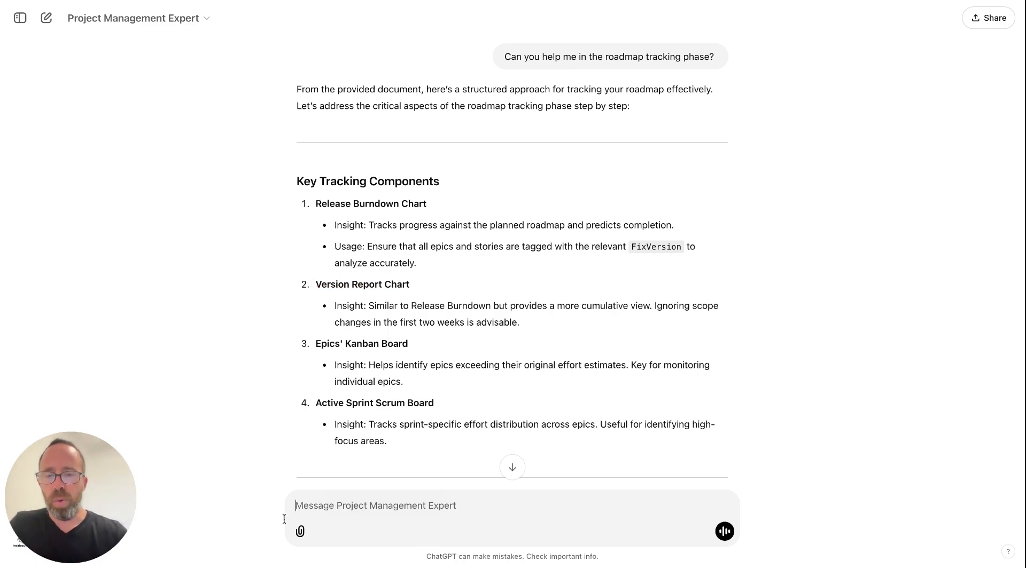
- Attach the MARV: 2024-Q4 release burndown and version report chart images from the computer to the message
left_click(299, 532)
left_click(318, 521)
left_click(300, 532)
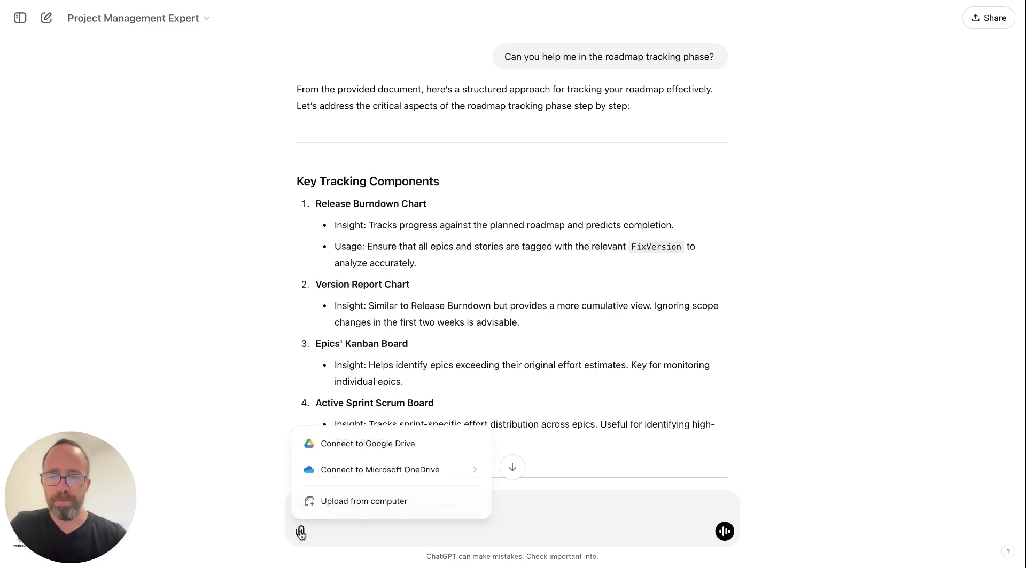
left_click(327, 509)
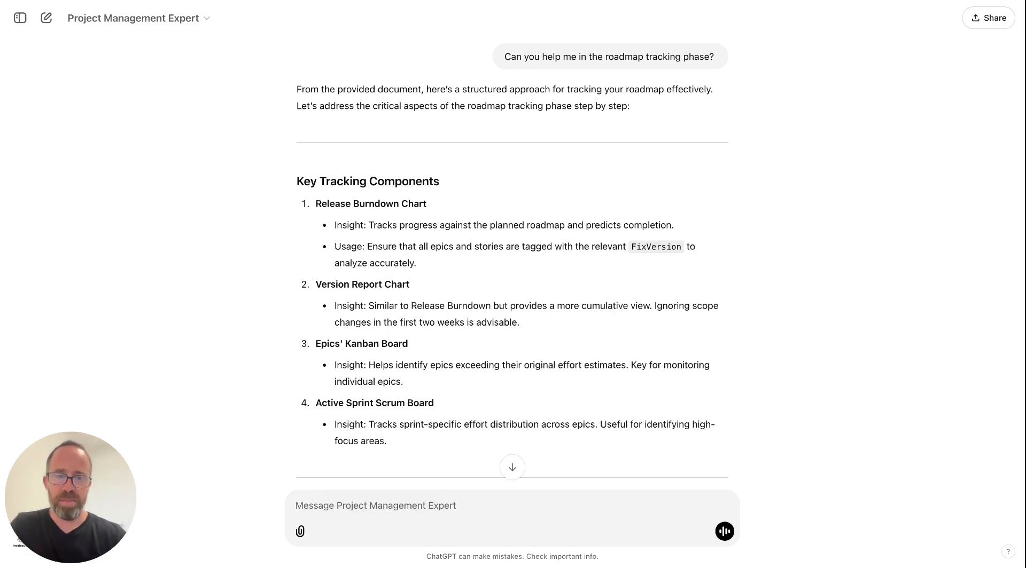
key("super+v")
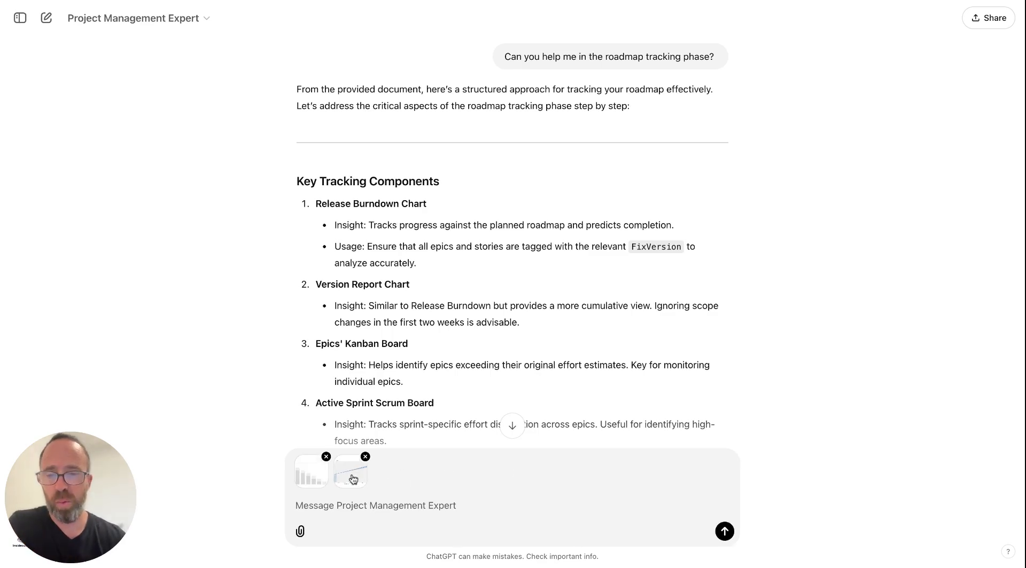
- Preview both attached charts at full size, then send them to the GPT
left_click(307, 479)
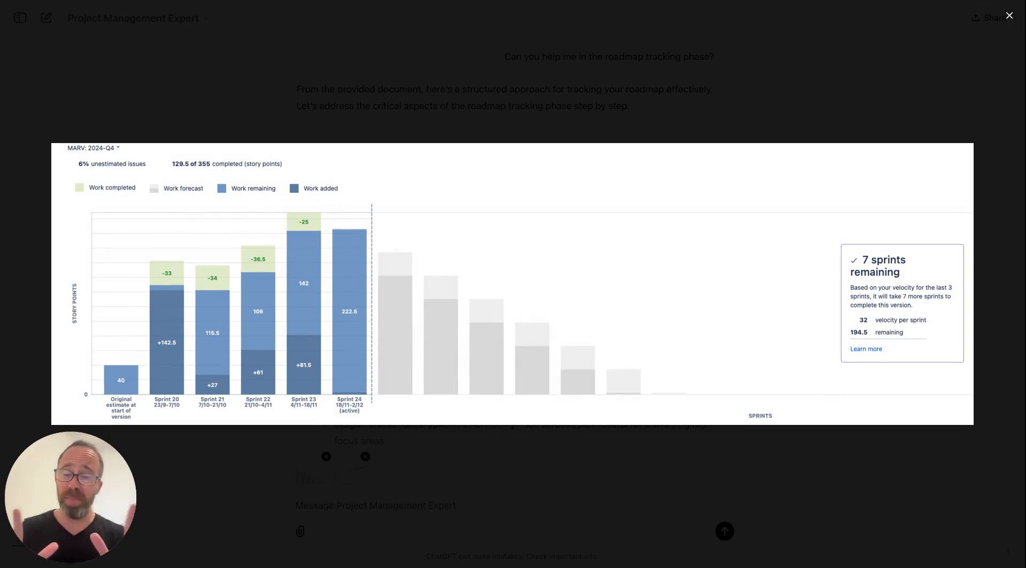
key("Escape")
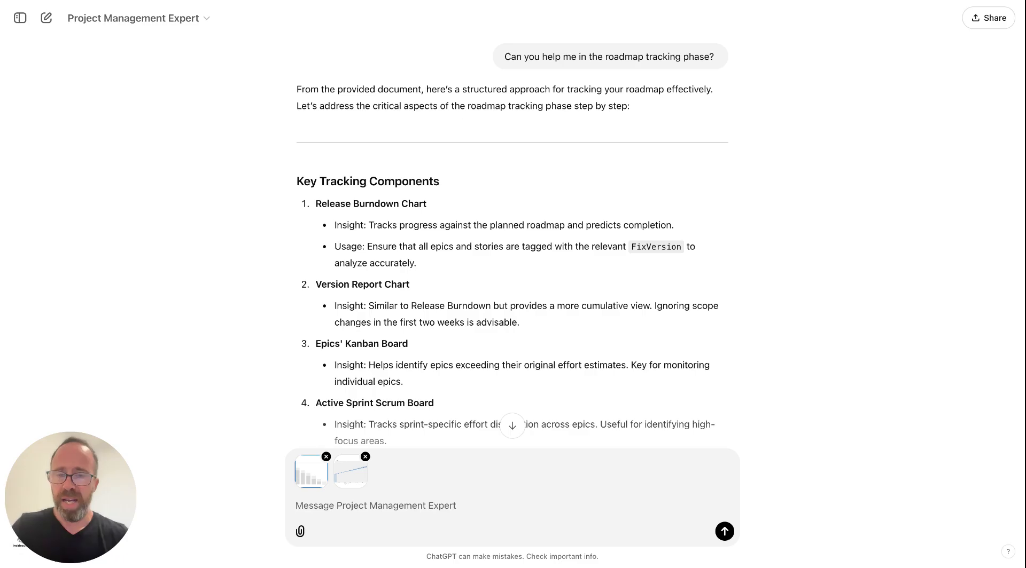
left_click(352, 479)
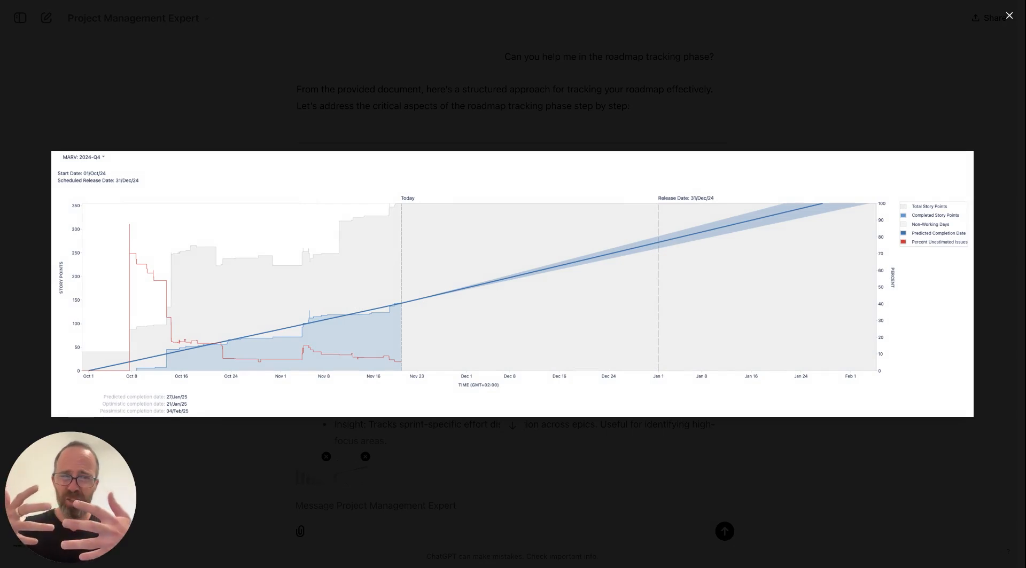
key("Escape")
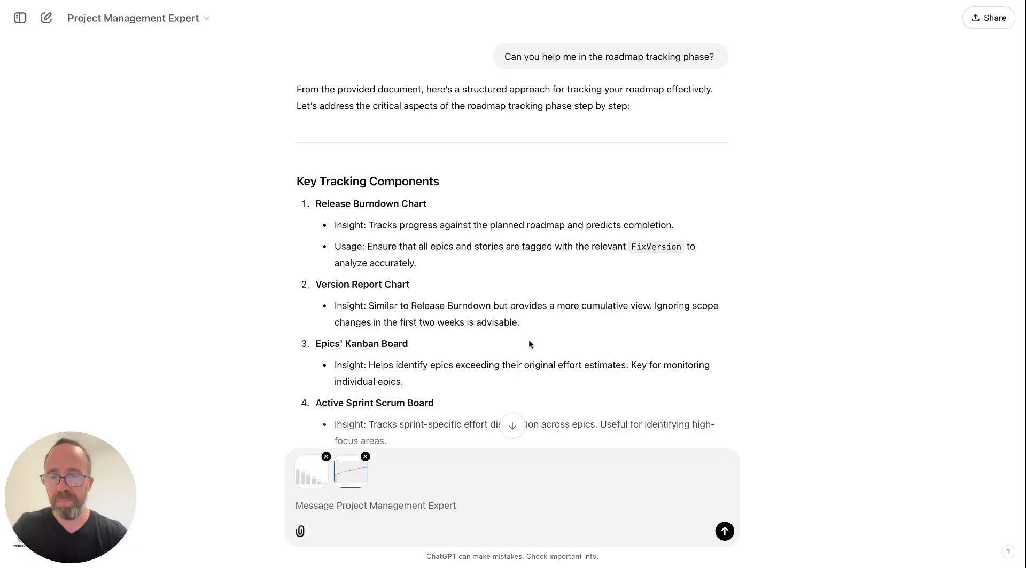
left_click(724, 531)
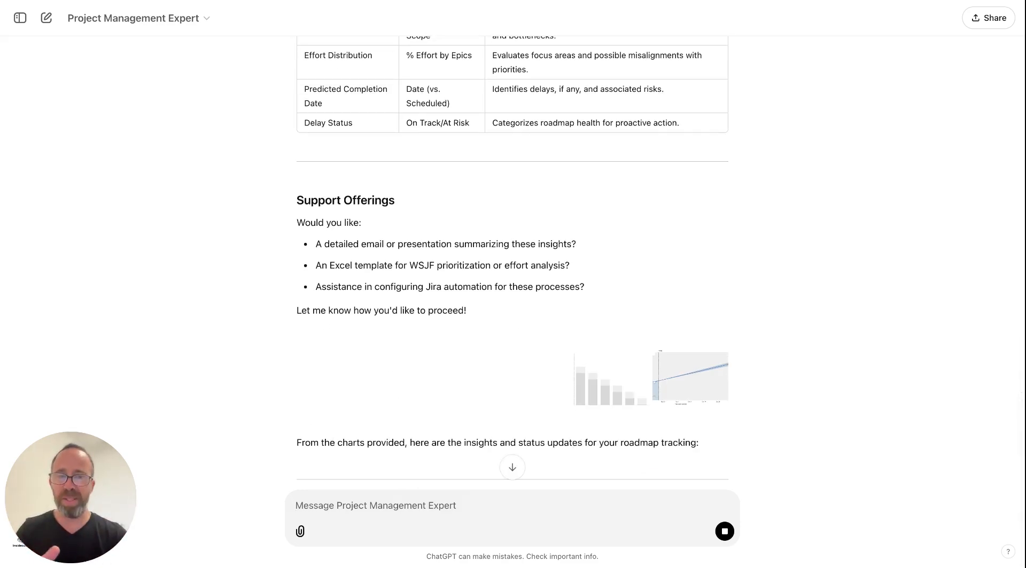
- Examine the release burndown insights, version report status, recommendations and delay status in the summary table
left_click(512, 469)
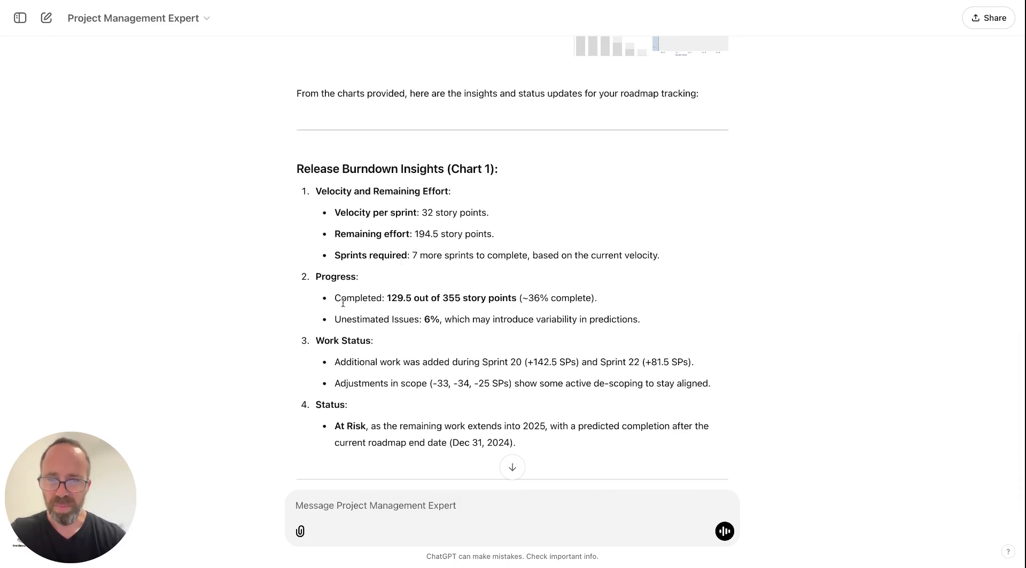
scroll(440, 327, "down", 2)
scroll(440, 327, "down", 15)
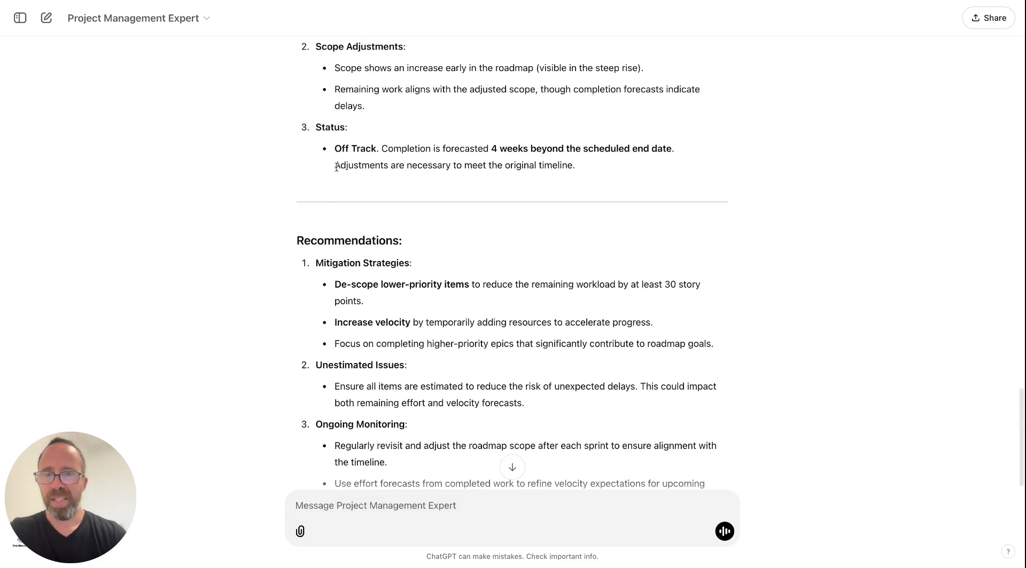
left_click_drag(341, 155, 380, 151)
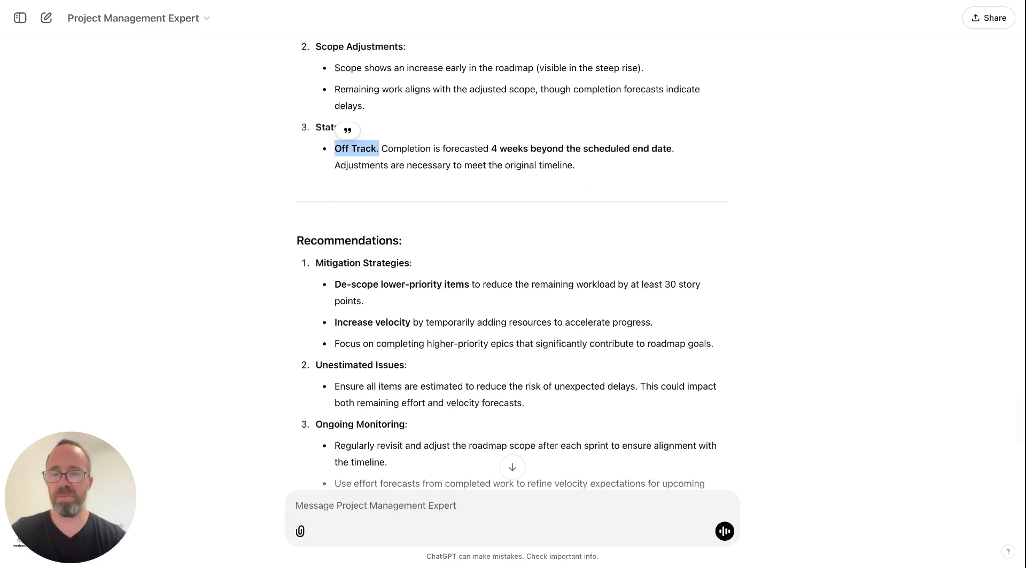
scroll(387, 229, "up", 1)
scroll(386, 229, "down", 10)
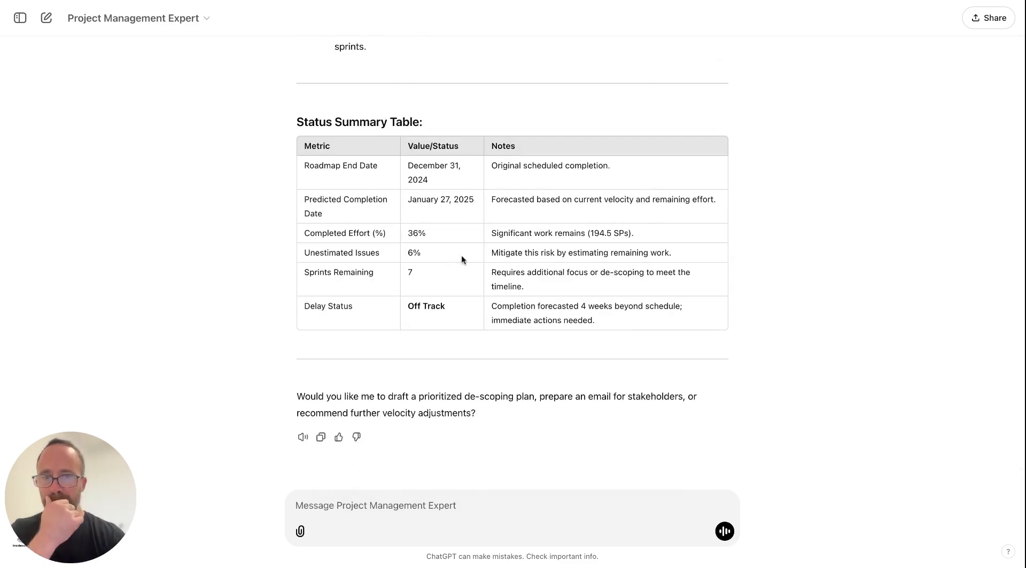
triple_click(423, 306)
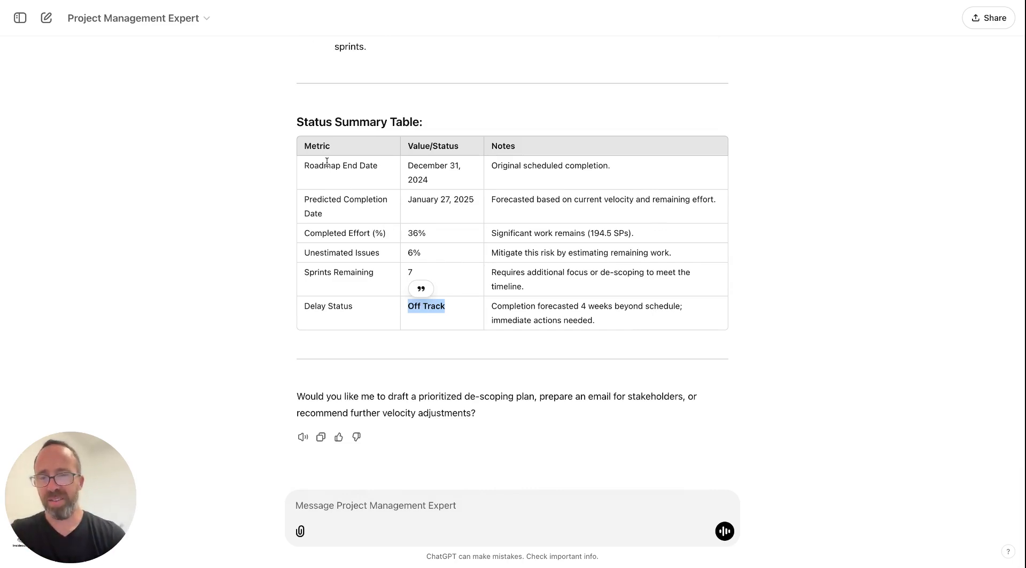
- Attach the second pair of MARV: 2024-Q4 burndown and version report charts, preview them, and send them to the GPT
left_click(382, 496)
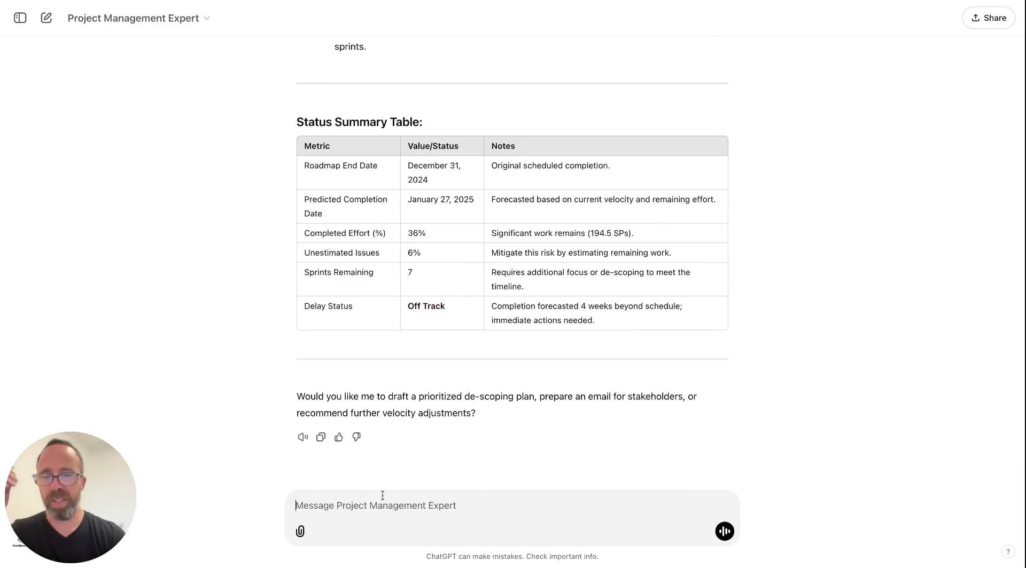
left_click(302, 532)
left_click(341, 507)
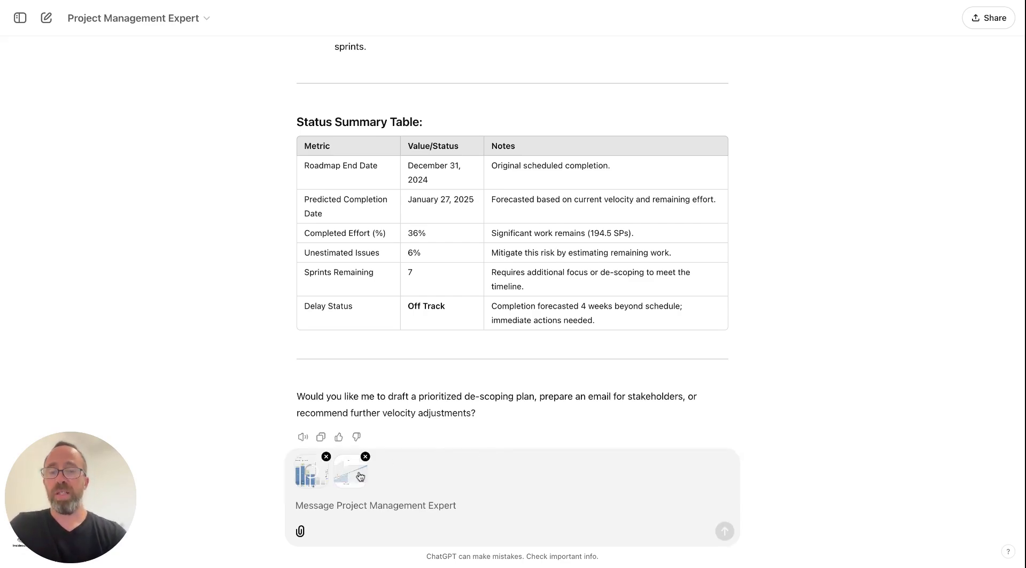
left_click(306, 482)
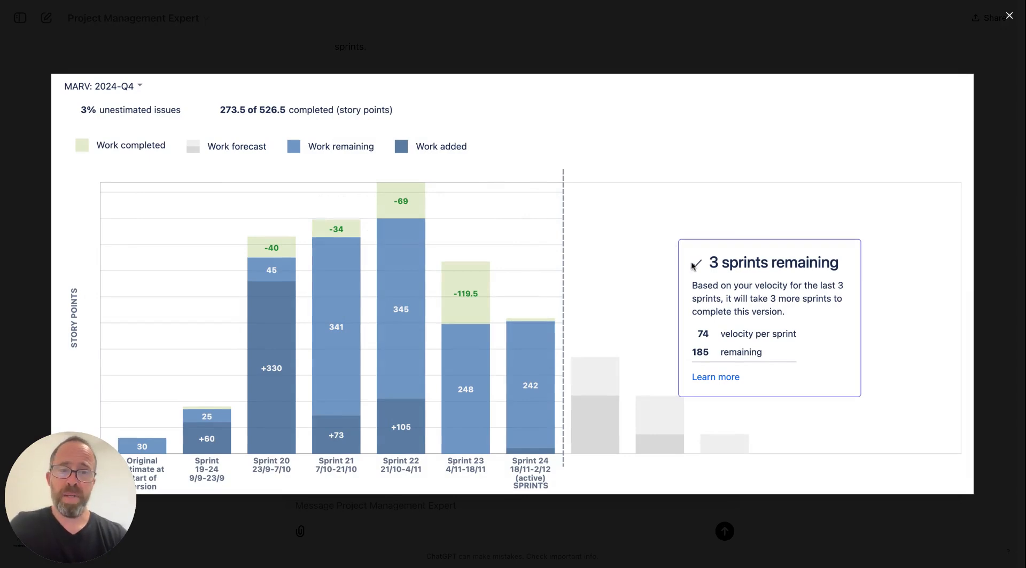
key("Escape")
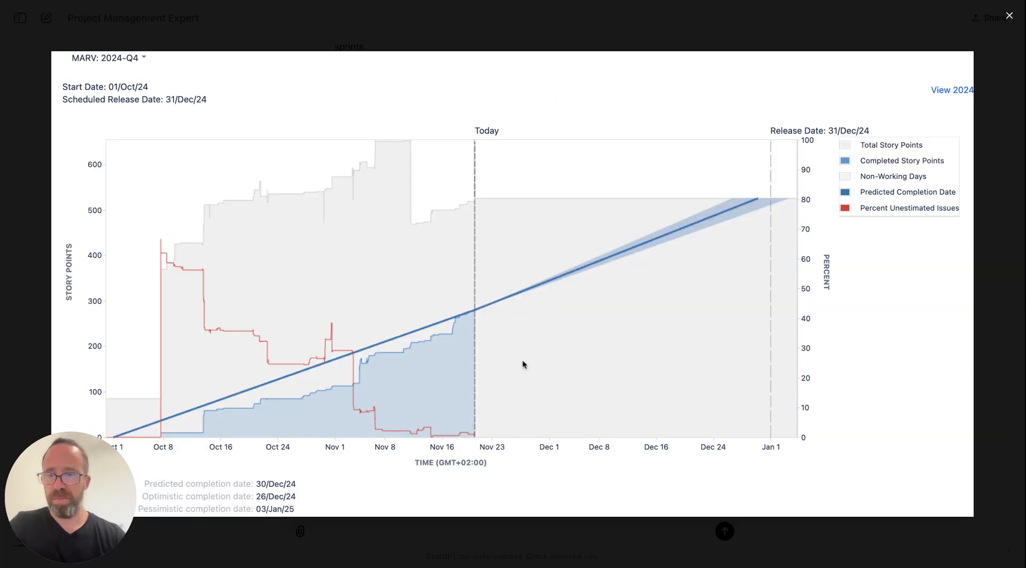
key("Escape")
left_click(724, 531)
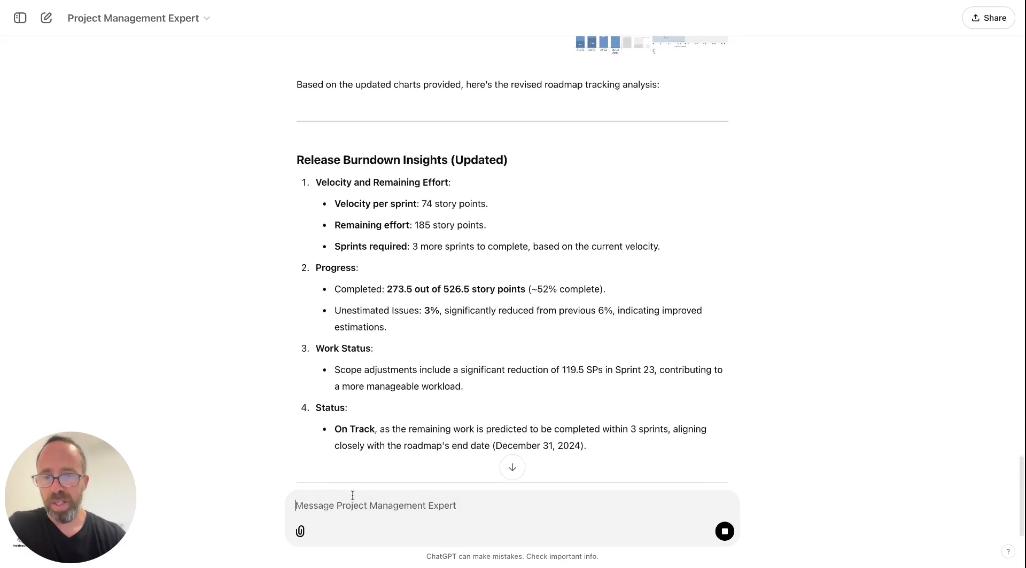
- Examine the burndown status, version report status and delay status in the revised roadmap tracking analysis
left_click_drag(335, 431, 375, 431)
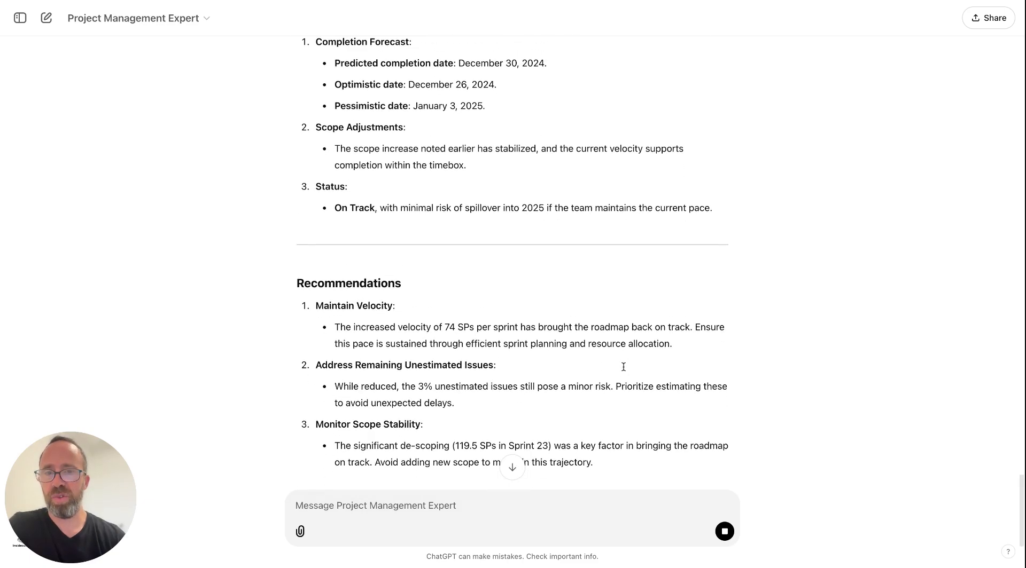
left_click_drag(333, 208, 374, 209)
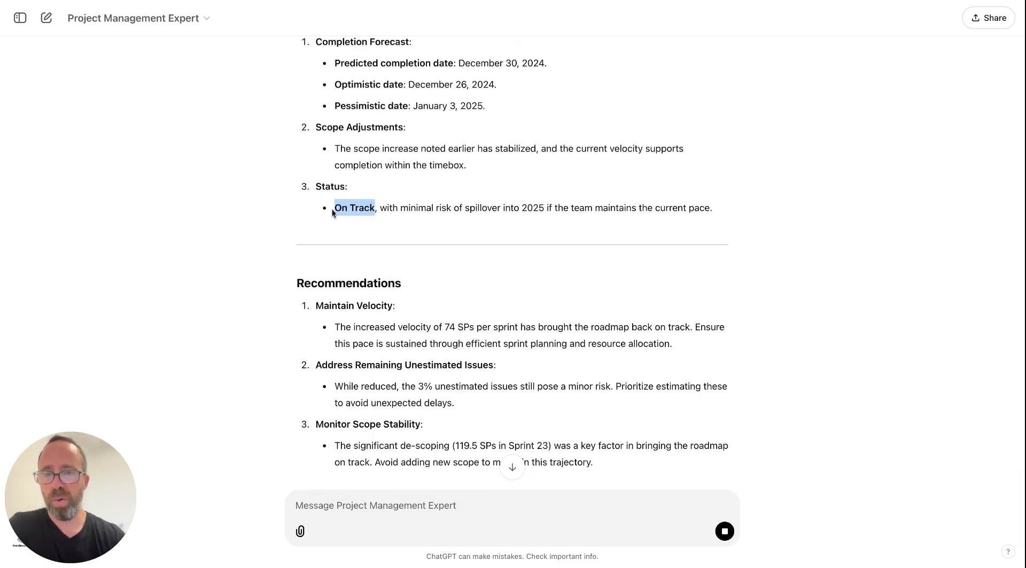
scroll(690, 299, "down", 10)
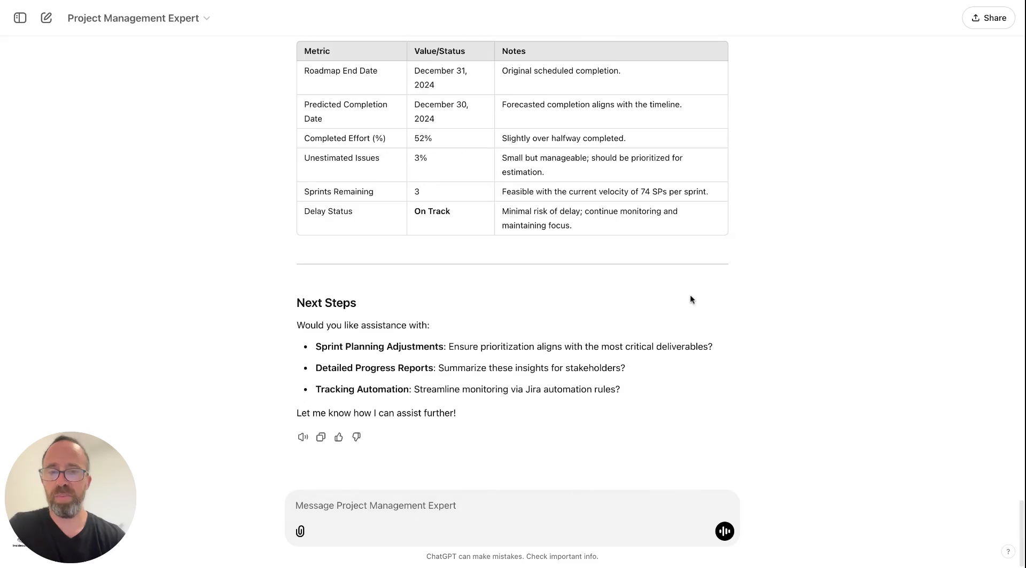
left_click_drag(415, 211, 450, 212)
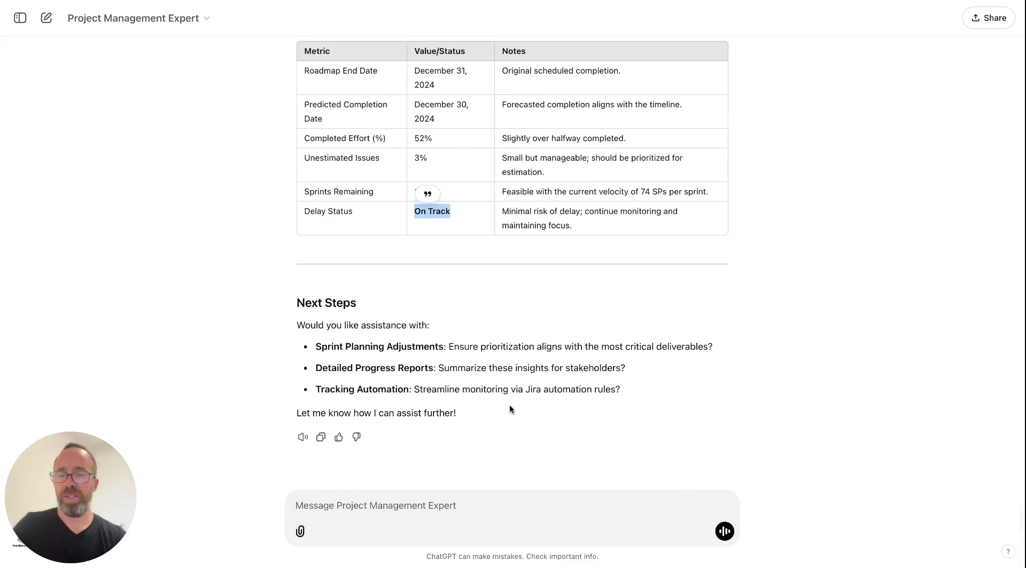
- Attach the epics board screenshot and send it with the message "Please show me the list of Epics that are out of budget"
left_click(455, 506)
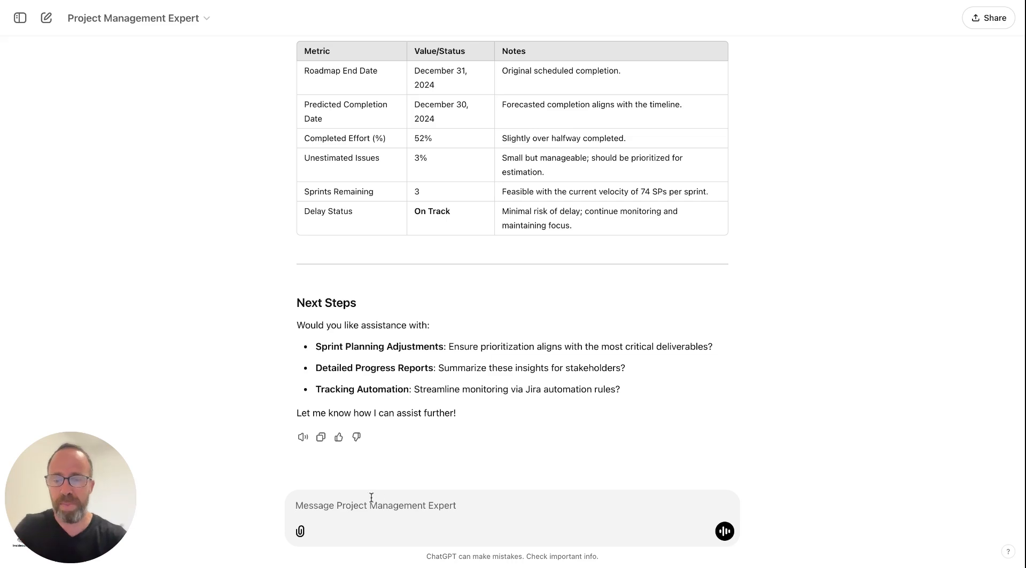
left_click(300, 532)
left_click(373, 503)
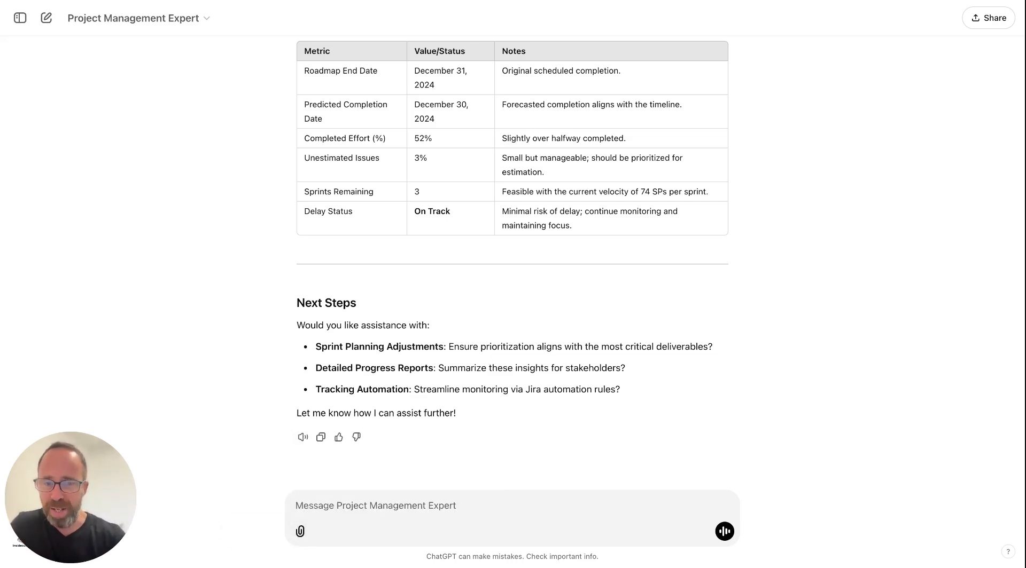
left_click(314, 508)
type("Plkease")
key("BackSpace")
key("BackSpace")
key("BackSpace")
key("BackSpace")
key("BackSpace")
key("BackSpace")
type("ease show me the list of Epics that are out of budget")
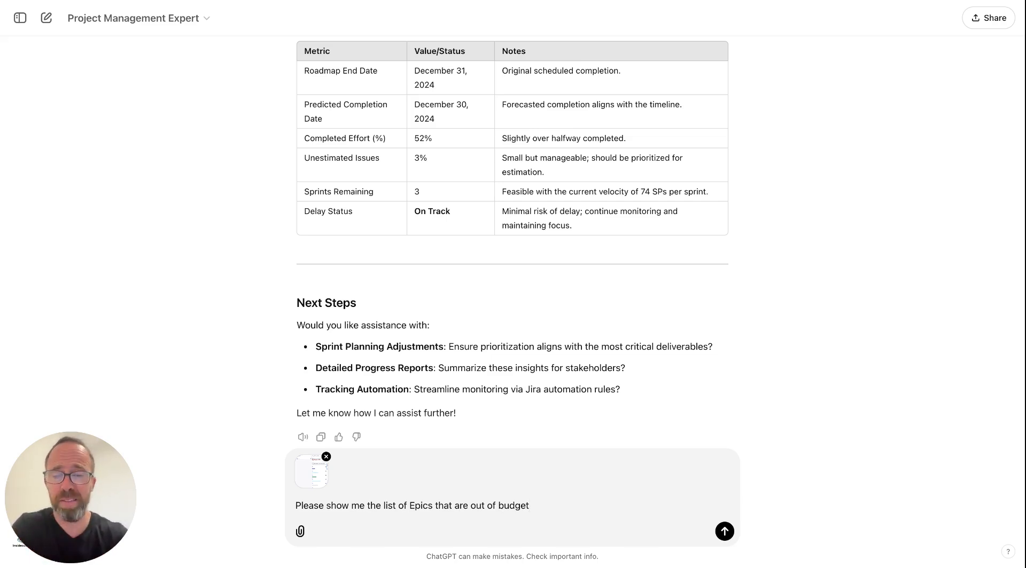
key("Return")
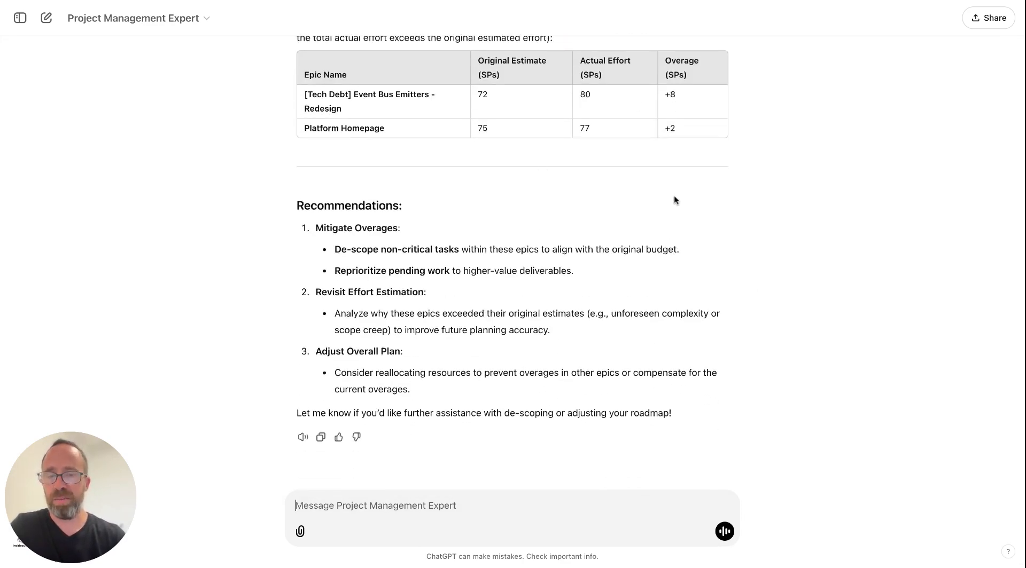
- Attach the active sprint screenshot from the computer to a new message for the GPT
scroll(419, 332, "up", 15)
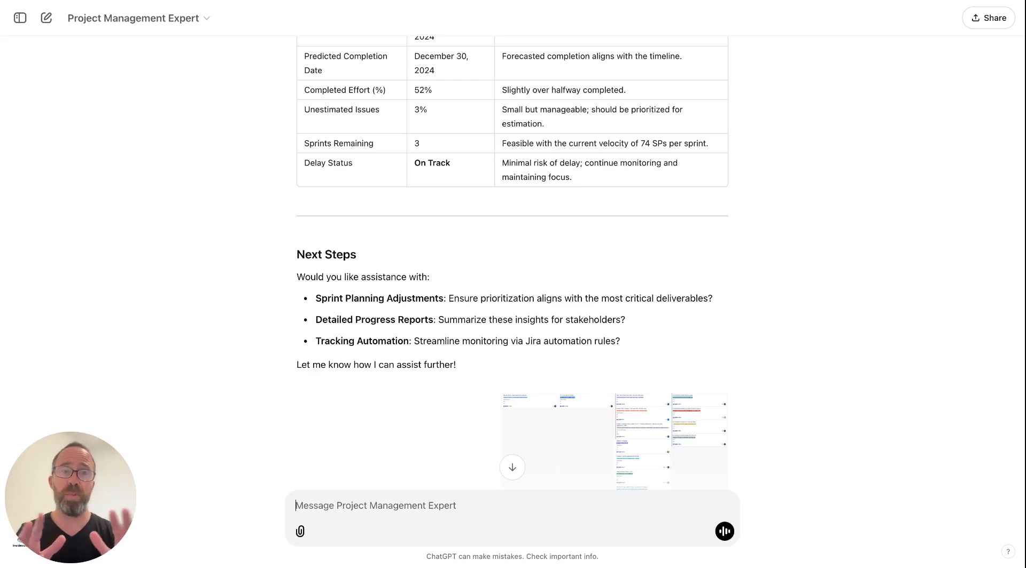
left_click(300, 532)
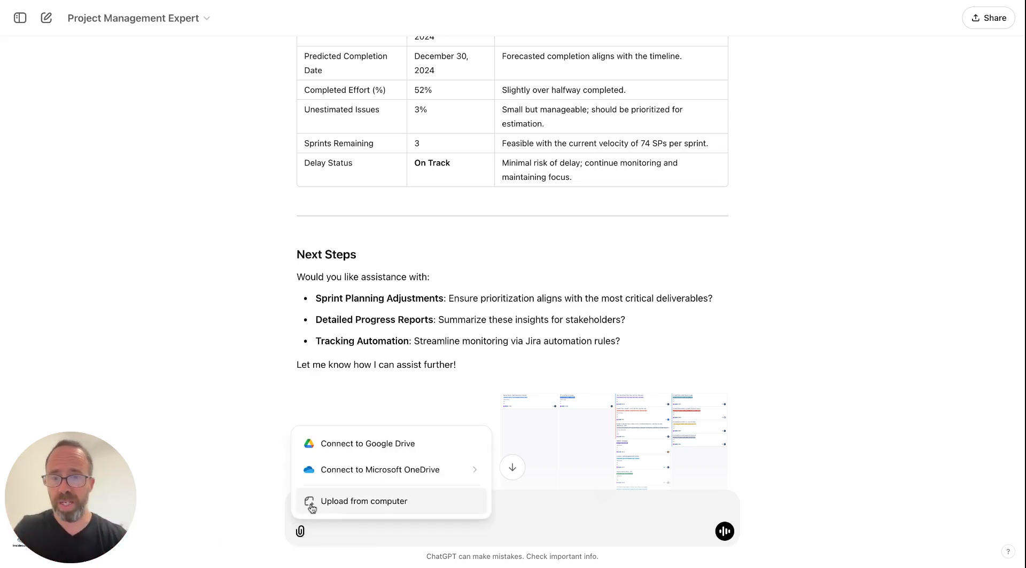
left_click(351, 506)
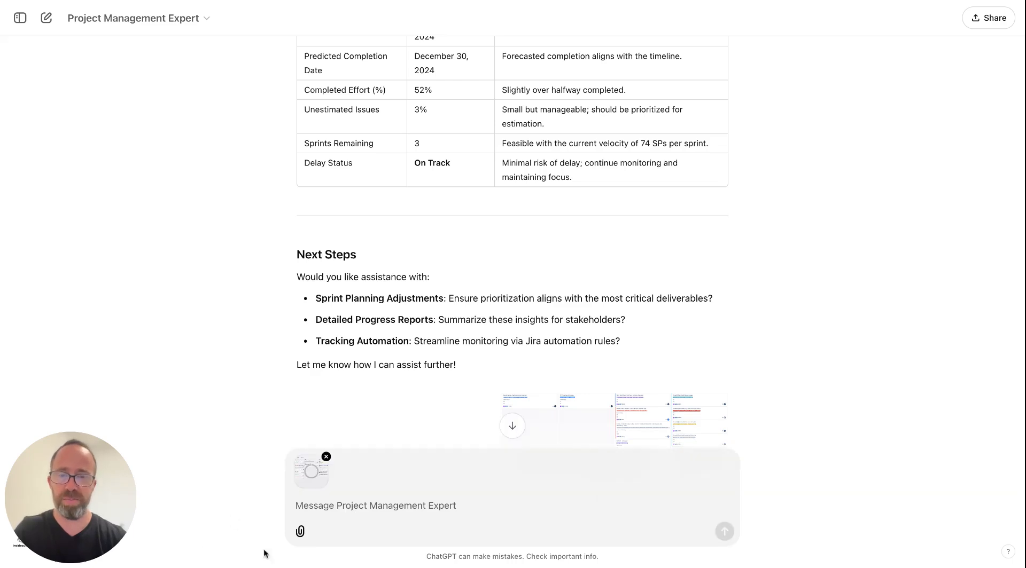
- Send the screenshot with "Please provide me the effort distribution between the Epics in this active sprint. Please scramble the Epics' names for privacy."
left_click(318, 506)
type("Please ")
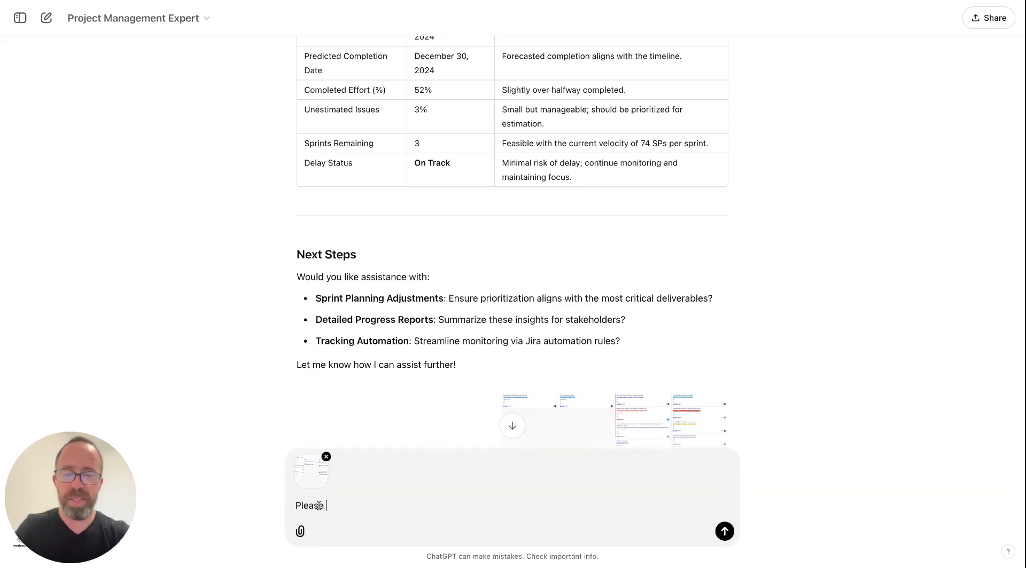
type("provide me the e")
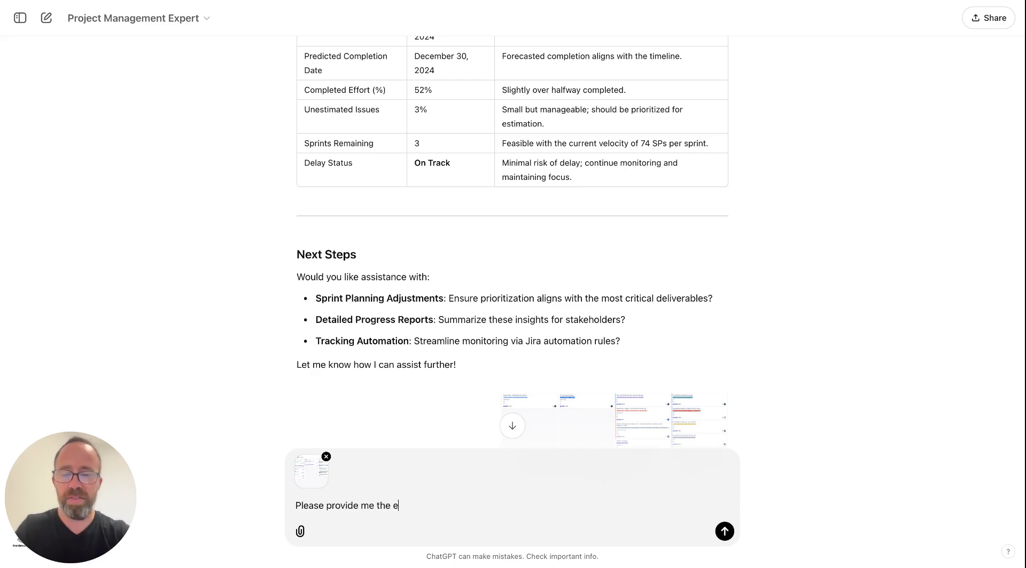
type("ffort distri")
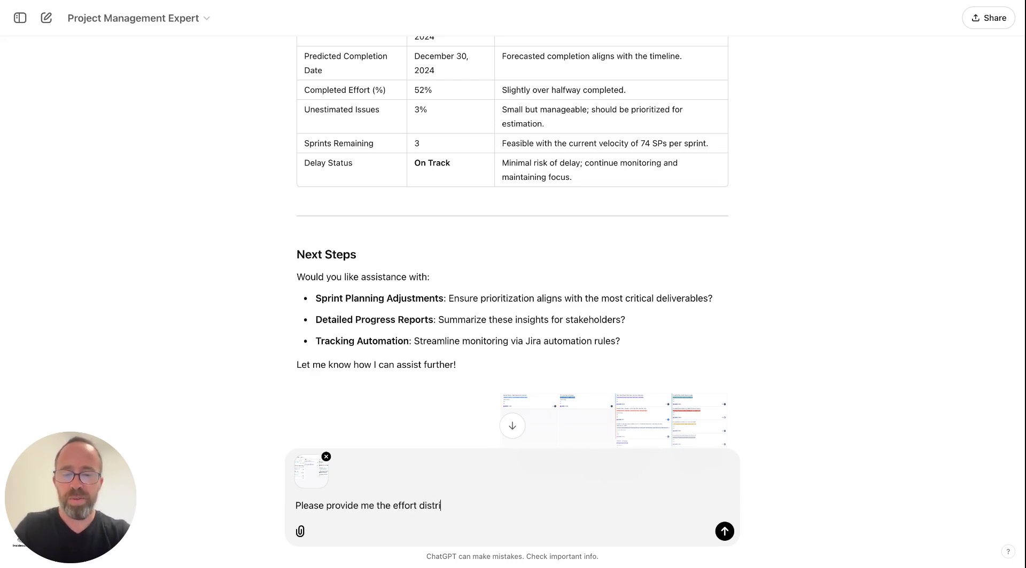
type("bution between th")
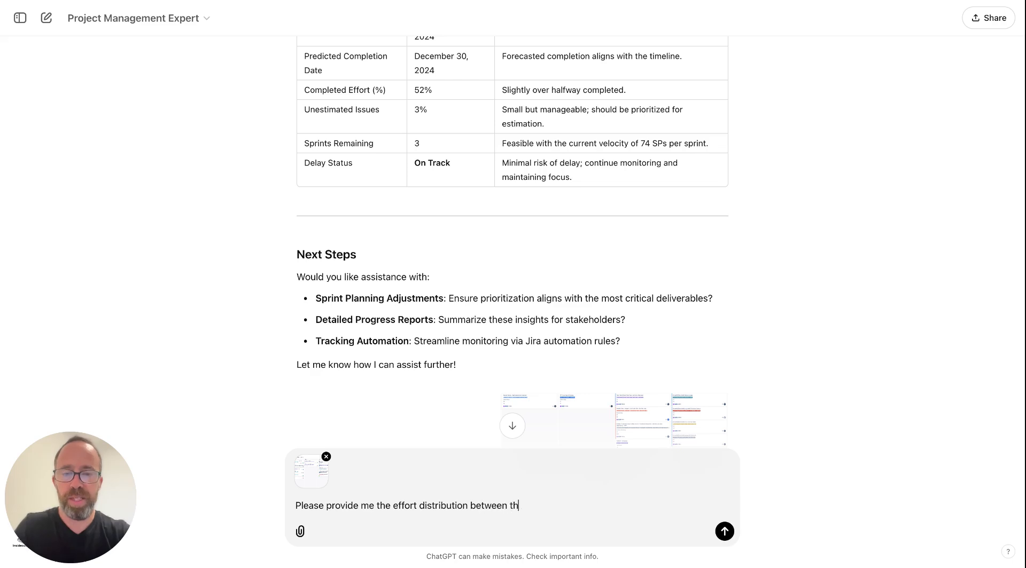
type("e Epics in this act")
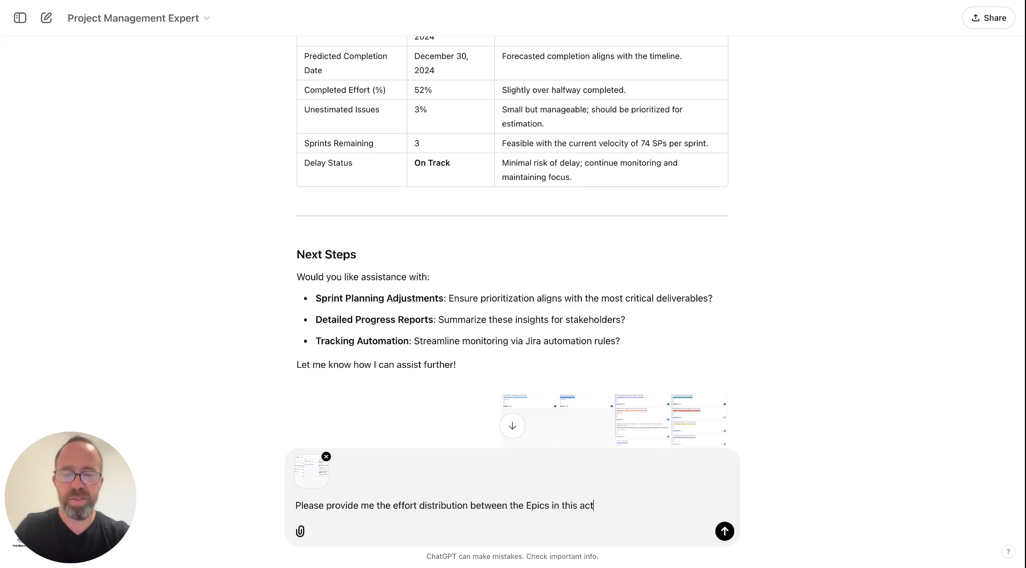
type("ive sprint. Please ")
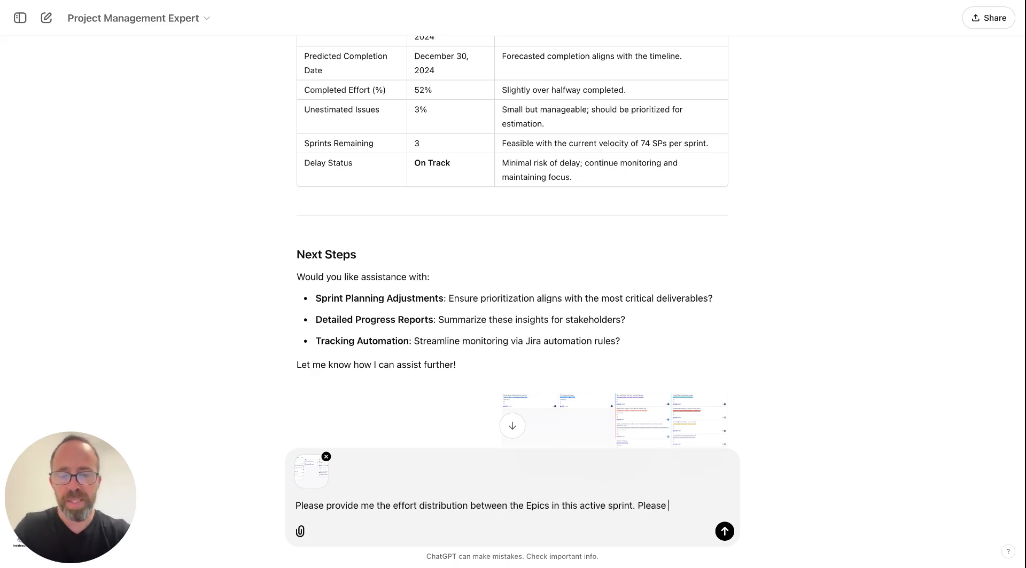
type("scramble the Epc")
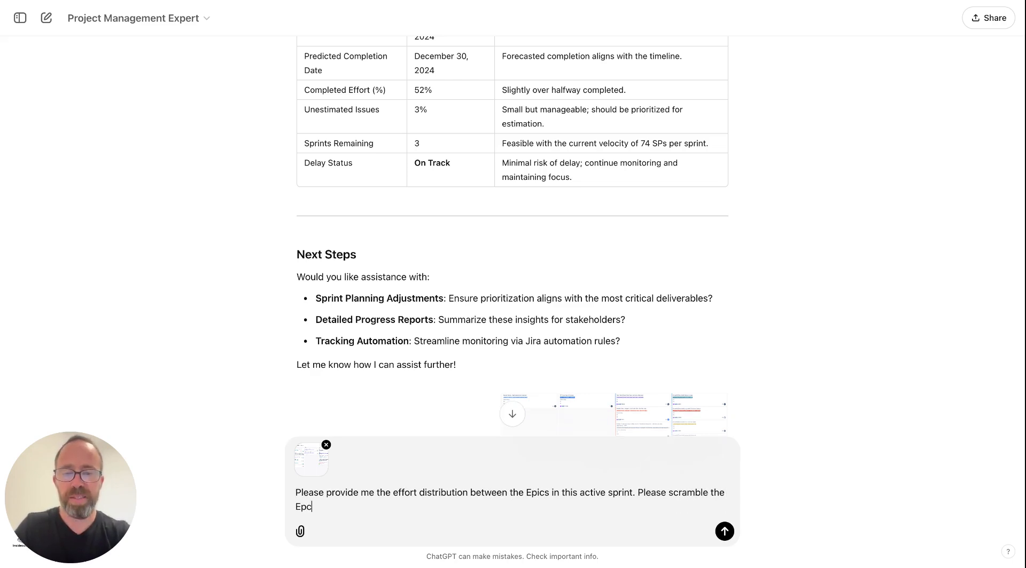
key("BackSpace")
type("ics")
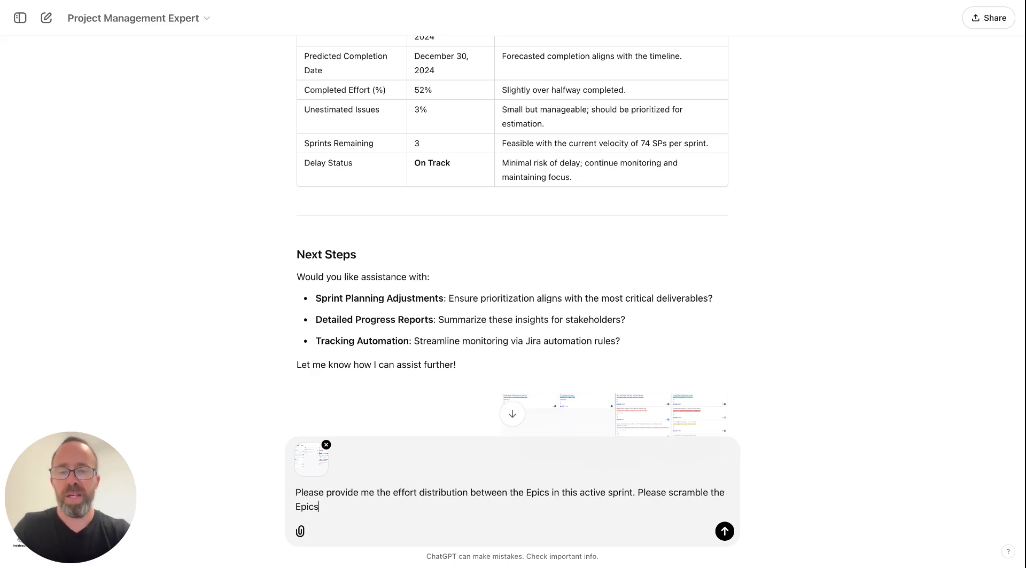
type("' names for privaca")
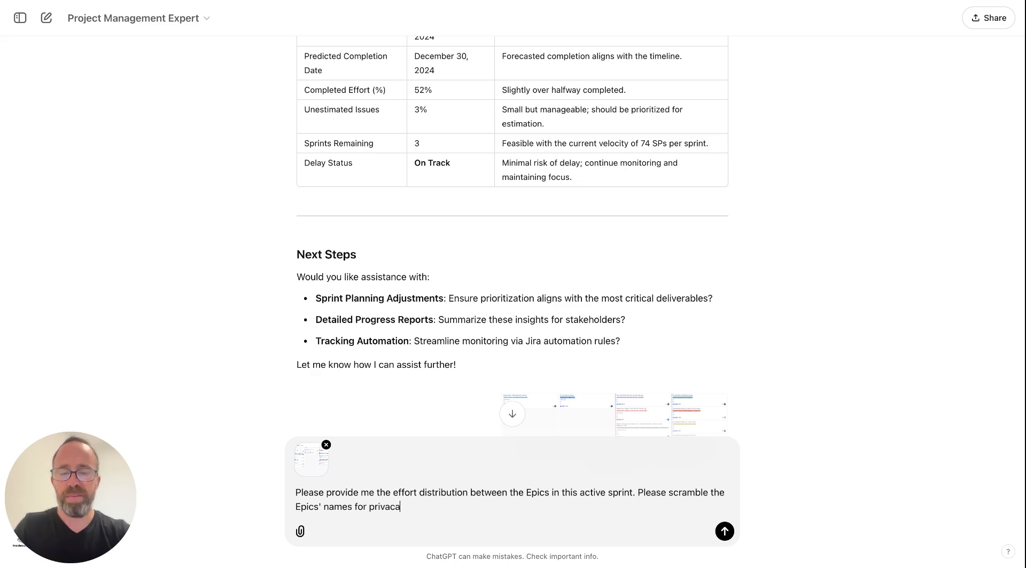
key("BackSpace")
type("y")
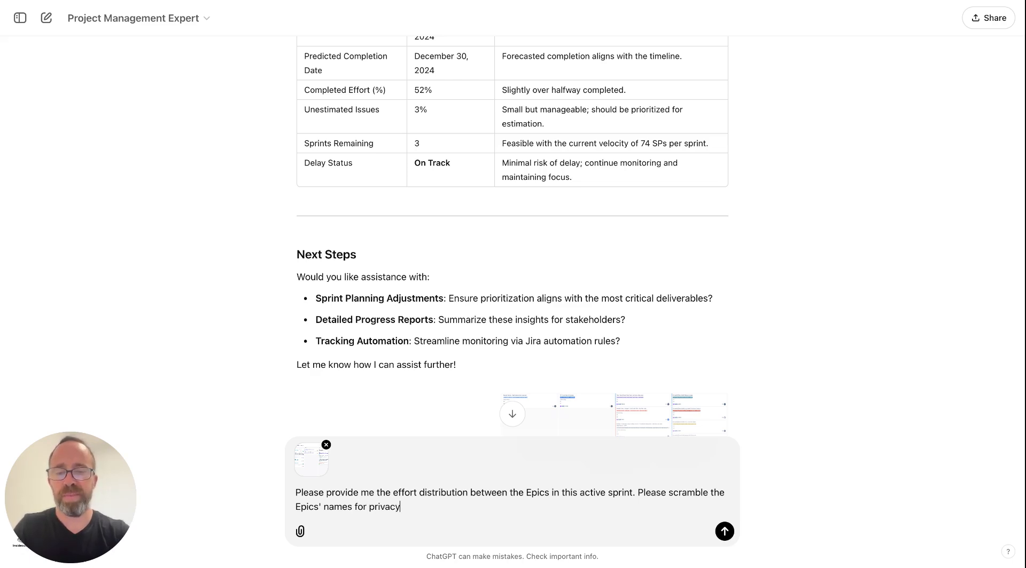
type(".")
key("Return")
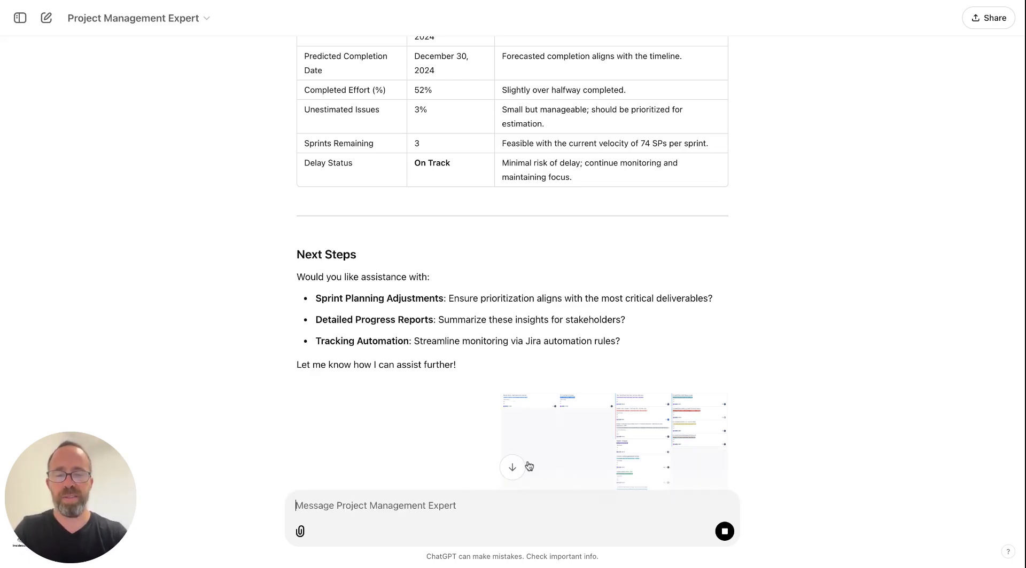
- Examine the sprint effort distribution table, checking Epic X and its percentage of total effort
left_click(512, 469)
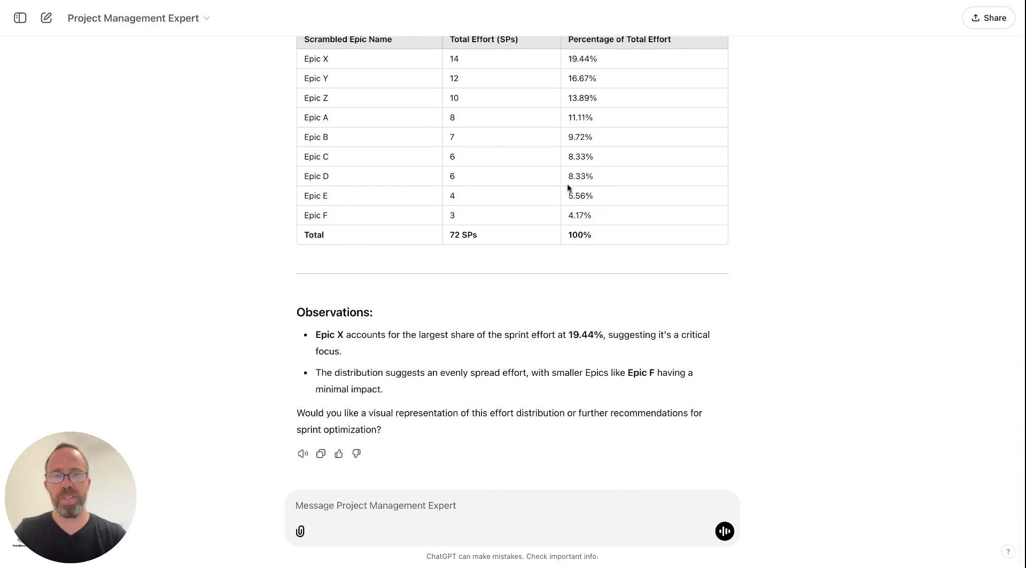
triple_click(300, 56)
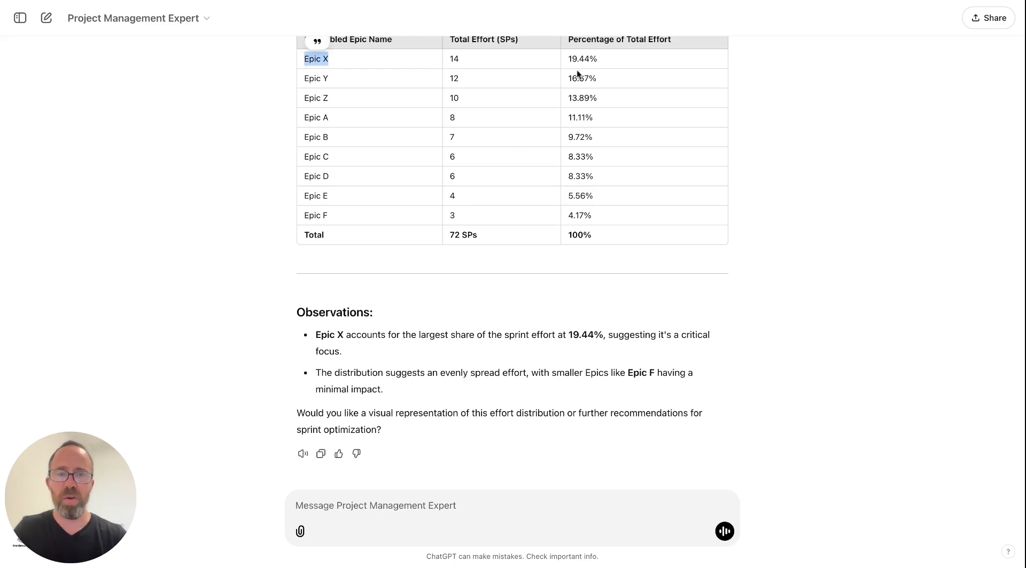
triple_click(565, 59)
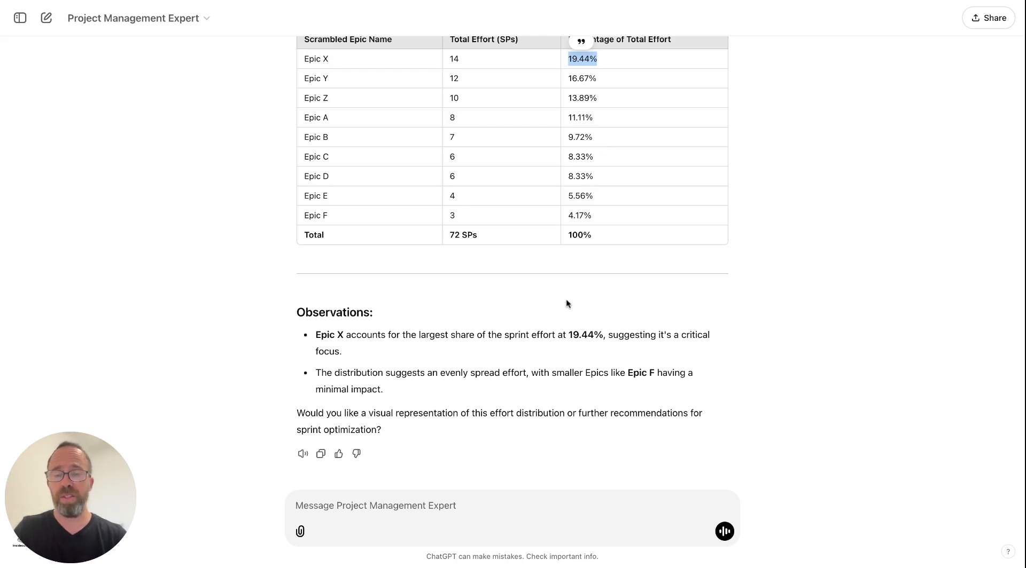
left_click(544, 293)
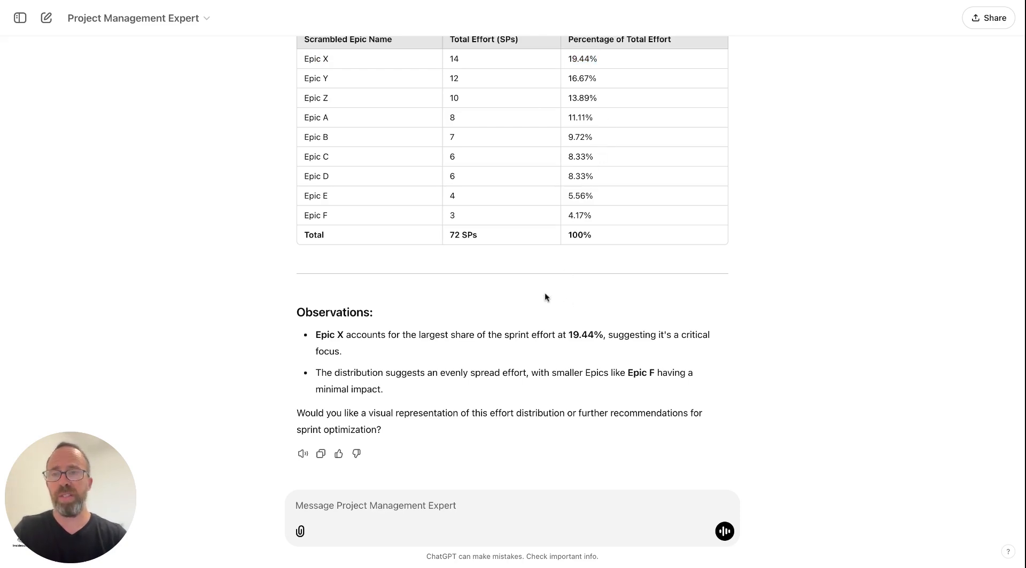
- Start a new, empty chat with the Project Management Expert GPT
left_click(46, 20)
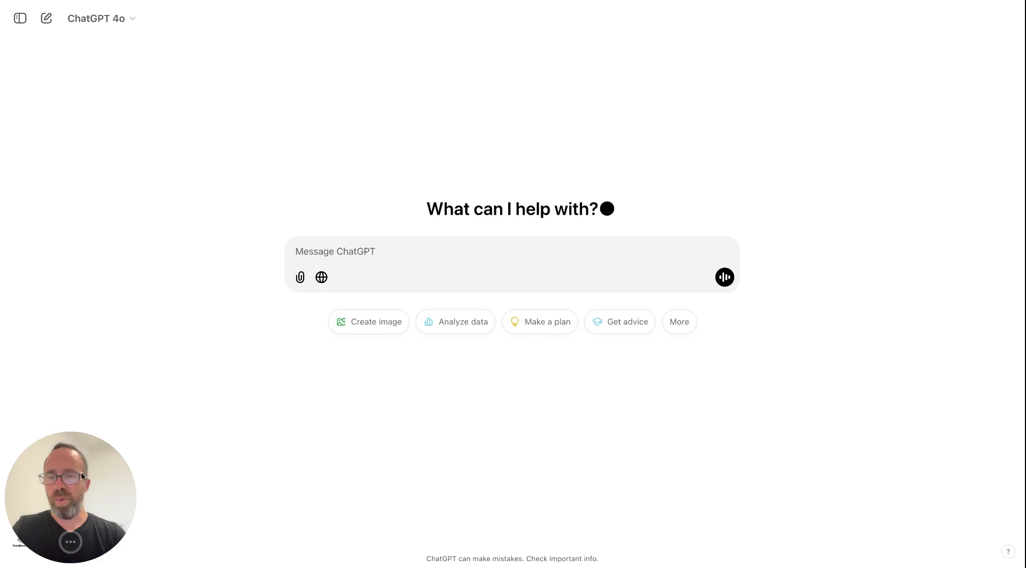
left_click(20, 18)
left_click(64, 289)
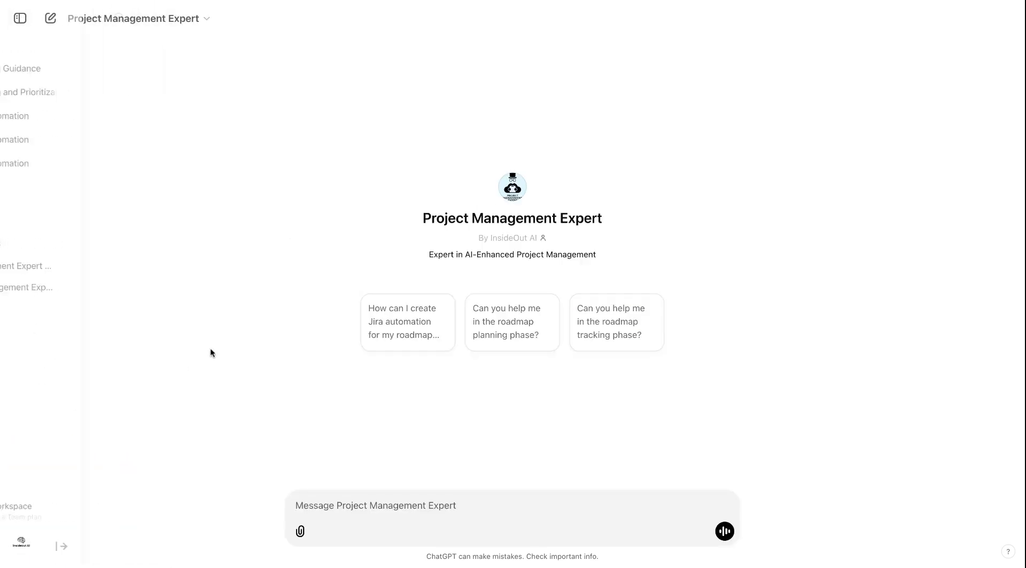